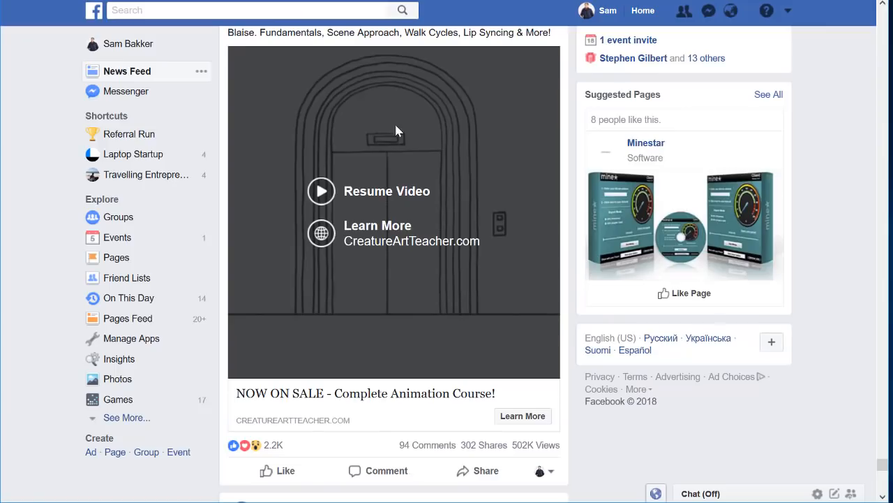
Play the Complete Animation Course video ad in the news feed and pause it.
left_click(405, 247)
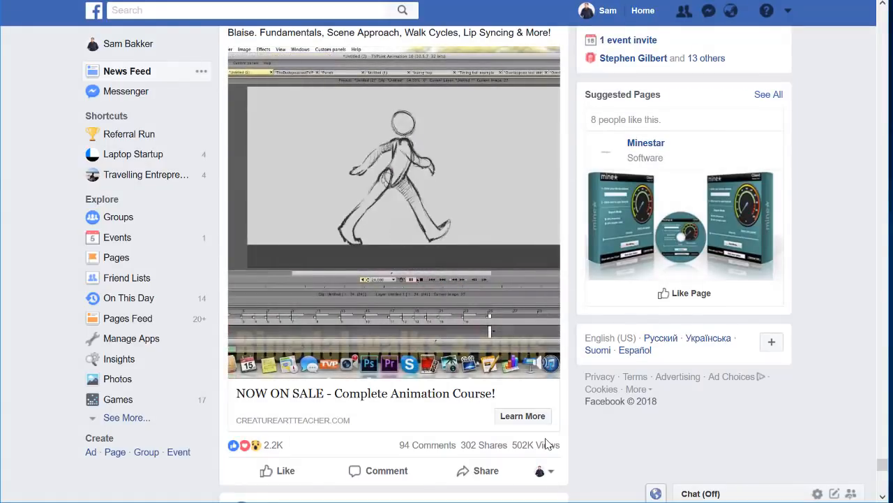
left_click(251, 368)
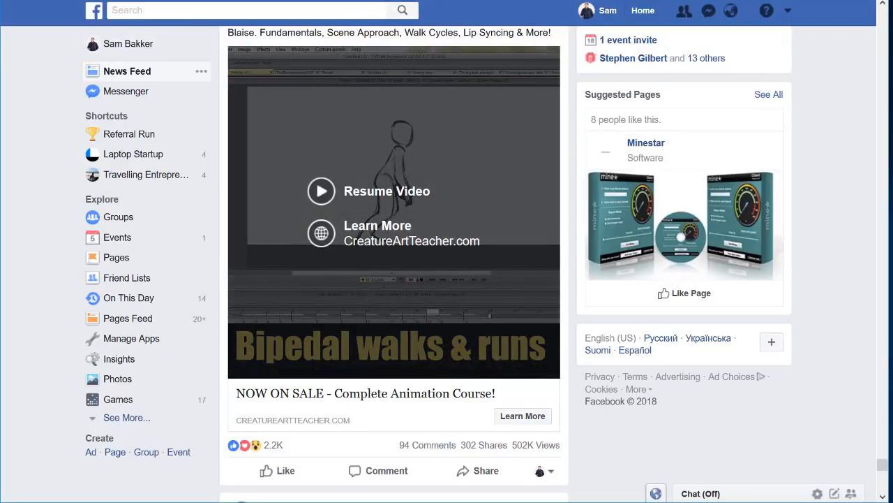
Play the Patron video ad in the news feed, lower its volume, skip ahead to about the middle, and pause it.
scroll(414, 205, "down", 8)
left_click(346, 217)
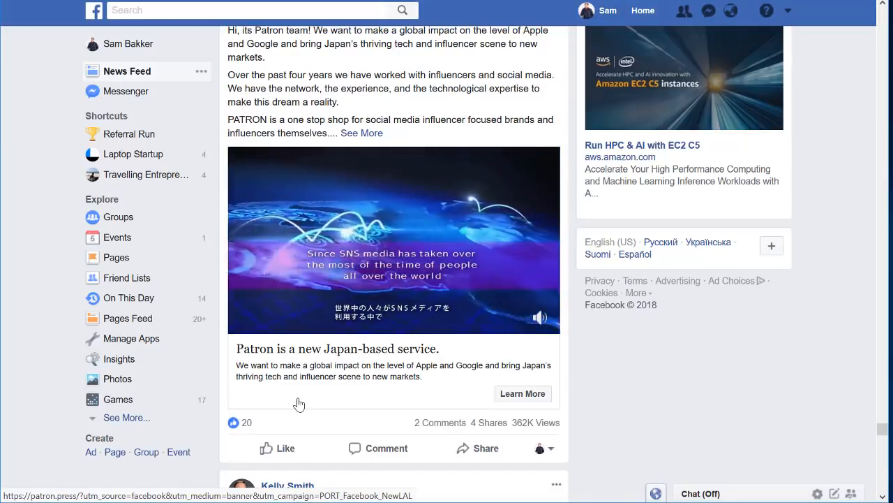
mouse_move(539, 283)
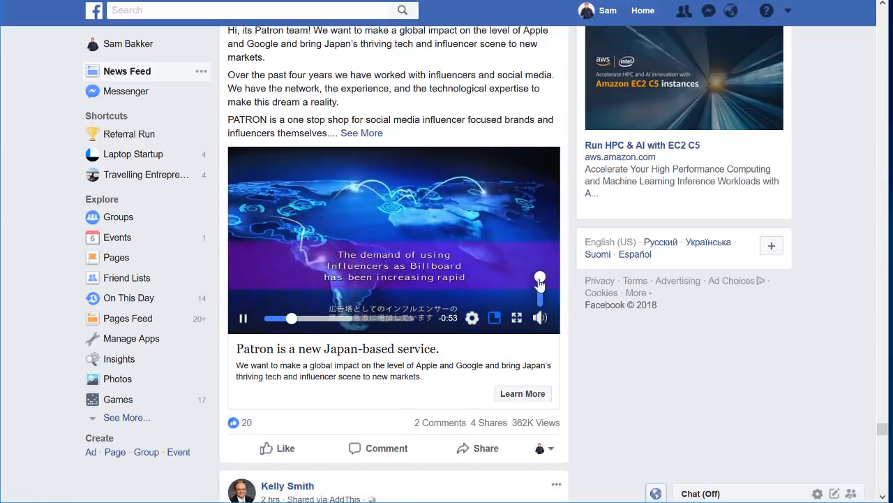
left_click_drag(540, 280, 540, 299)
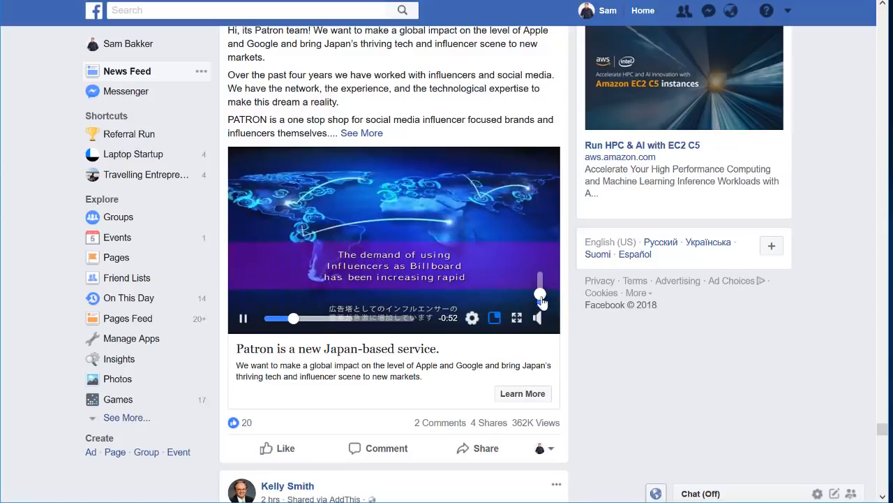
left_click(330, 319)
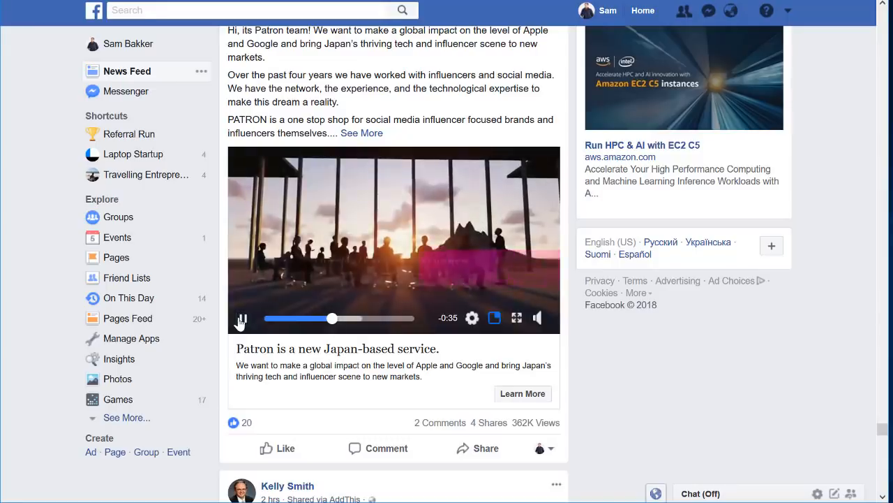
left_click(242, 320)
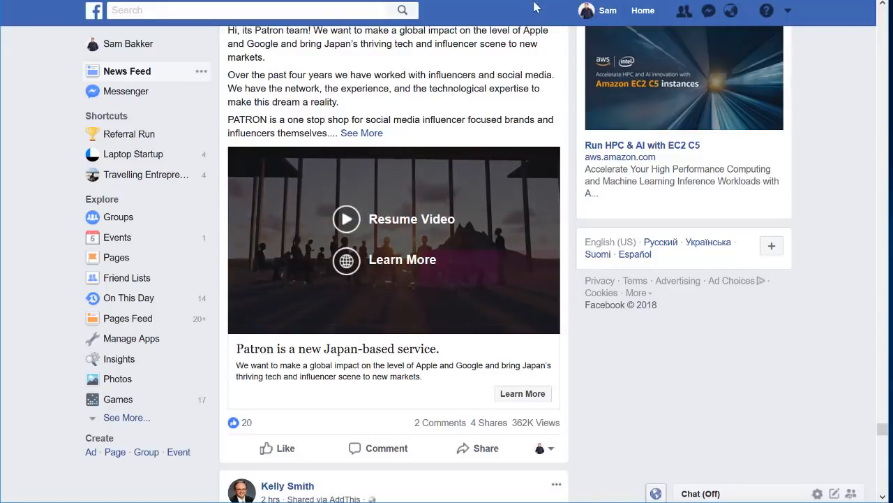
Play the Lifesaving Shoes video in the news feed, check its view count, and pause it.
scroll(489, 299, "down", 10)
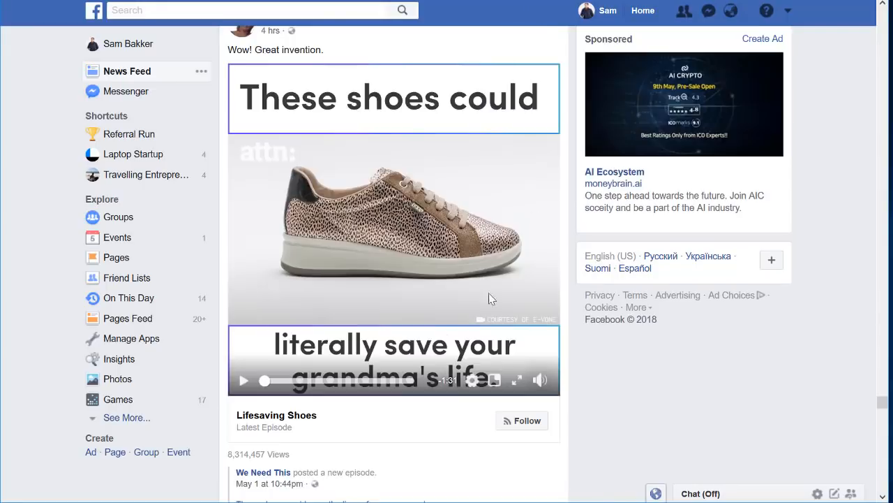
left_click(249, 378)
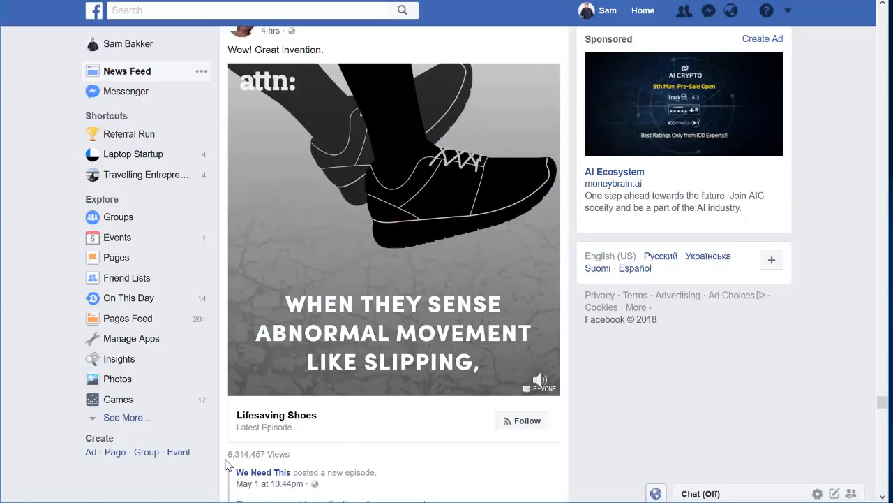
triple_click(229, 456)
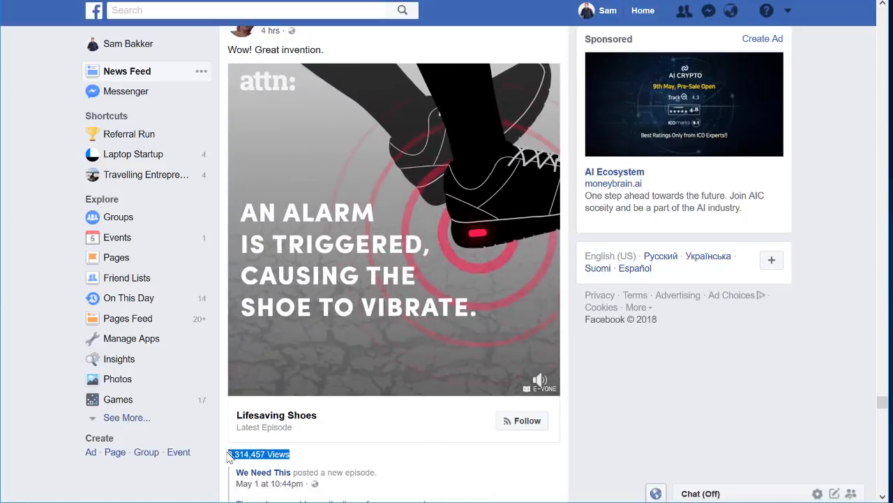
left_click(234, 455)
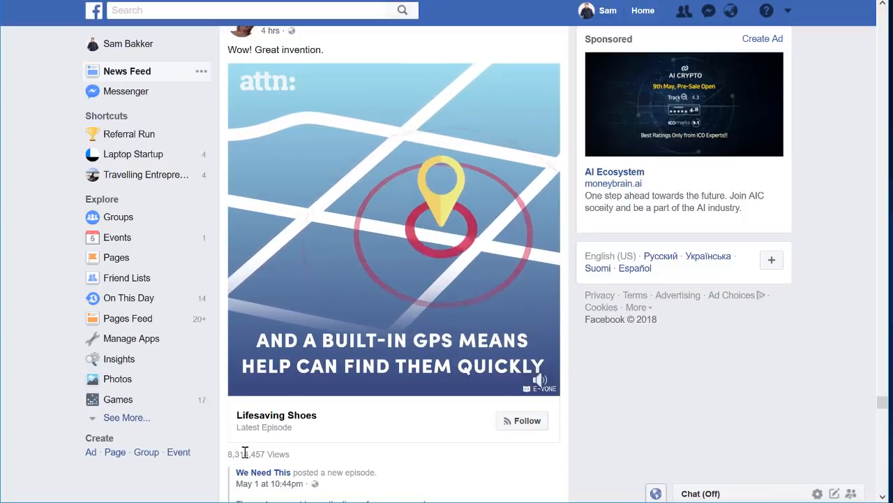
mouse_move(271, 339)
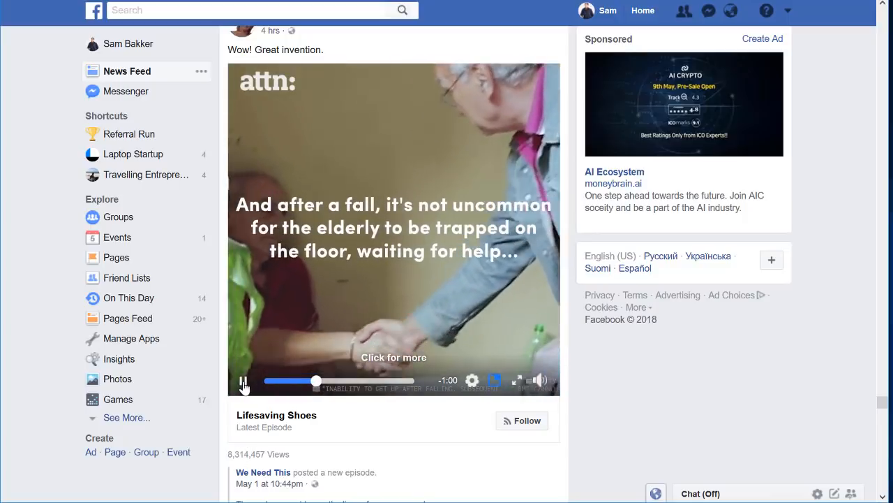
left_click(243, 383)
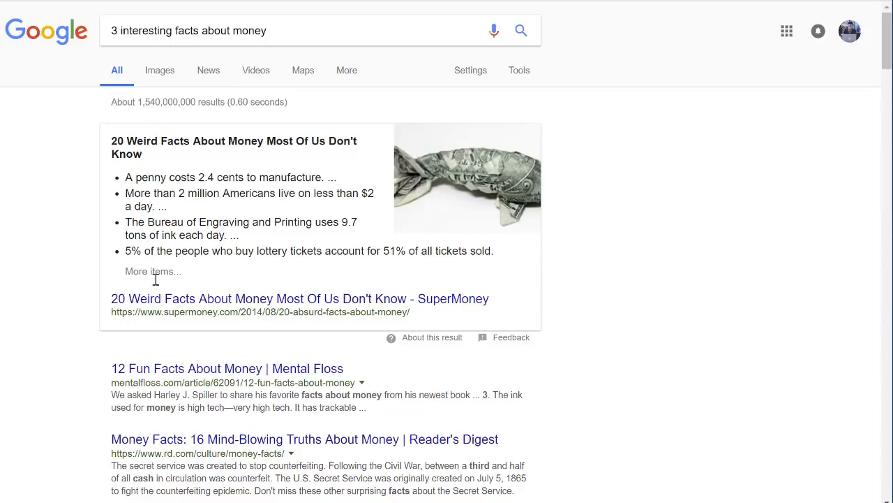
Review the Google results for "3 interesting facts about money" and "Consulting advice" for articles usable as video content.
scroll(247, 286, "down", 4)
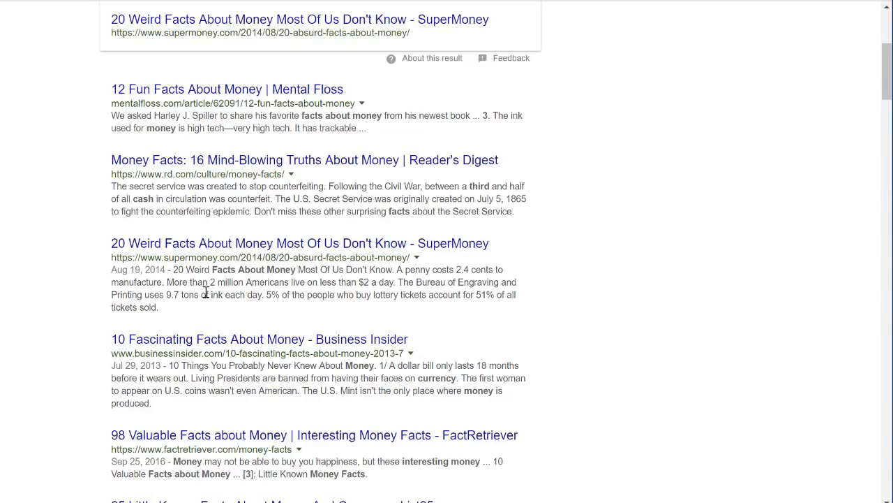
scroll(301, 283, "down", 2)
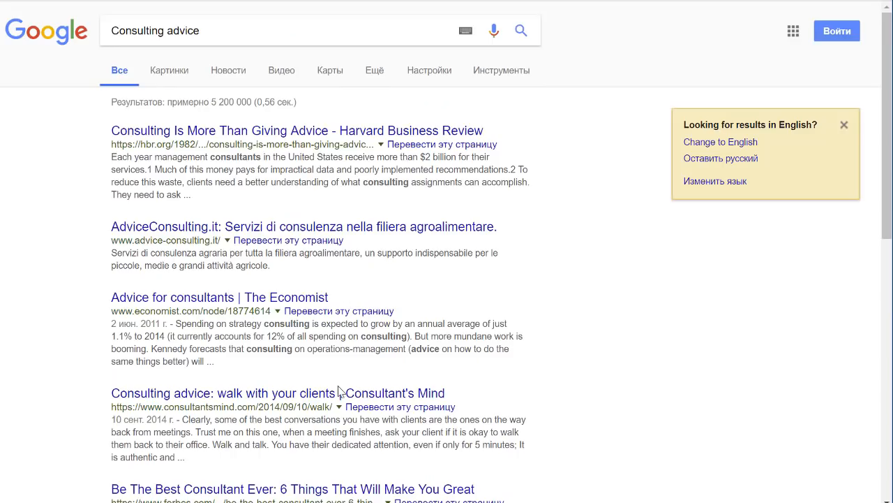
scroll(365, 377, "down", 3)
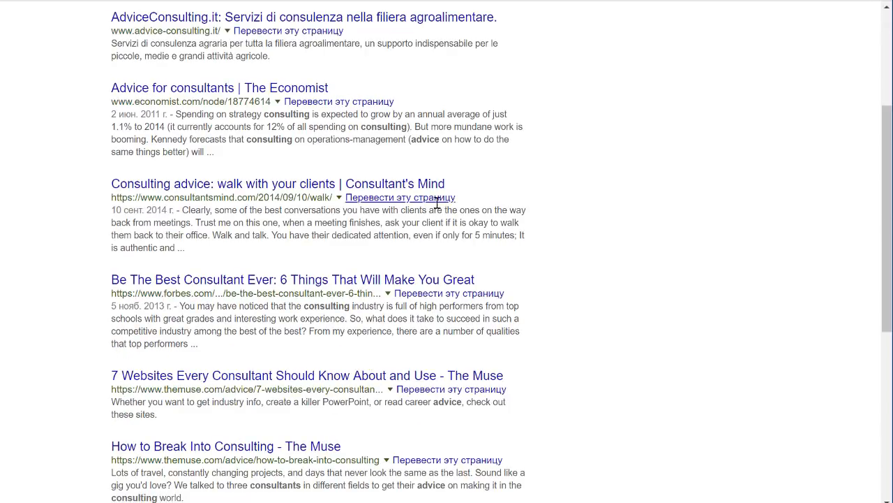
scroll(408, 229, "down", 3)
scroll(408, 230, "down", 3)
scroll(436, 298, "up", 8)
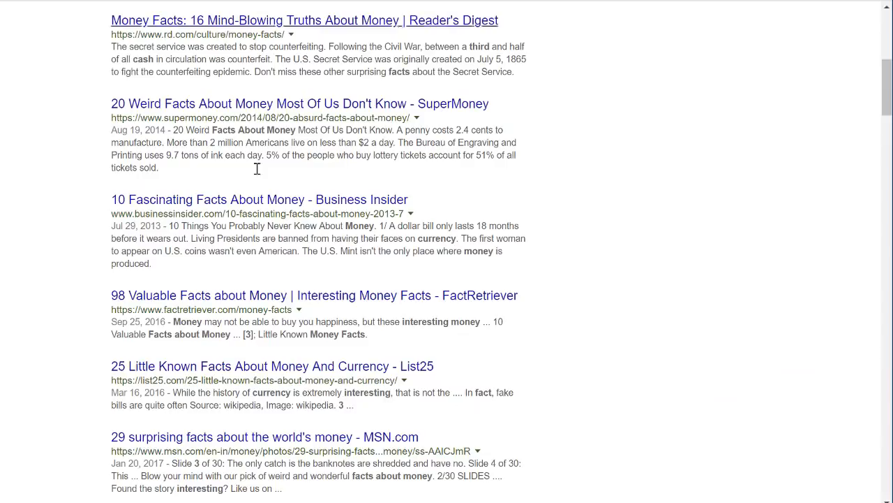
scroll(323, 233, "up", 6)
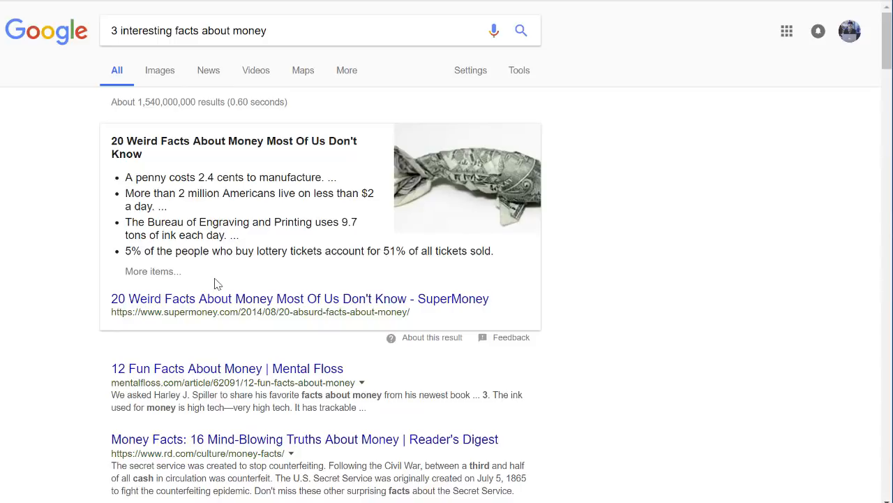
Start a new video in Videosly PRO with the URL of Mental Floss's "12 Fun Facts About Money" article as the blog URL.
scroll(209, 287, "down", 2)
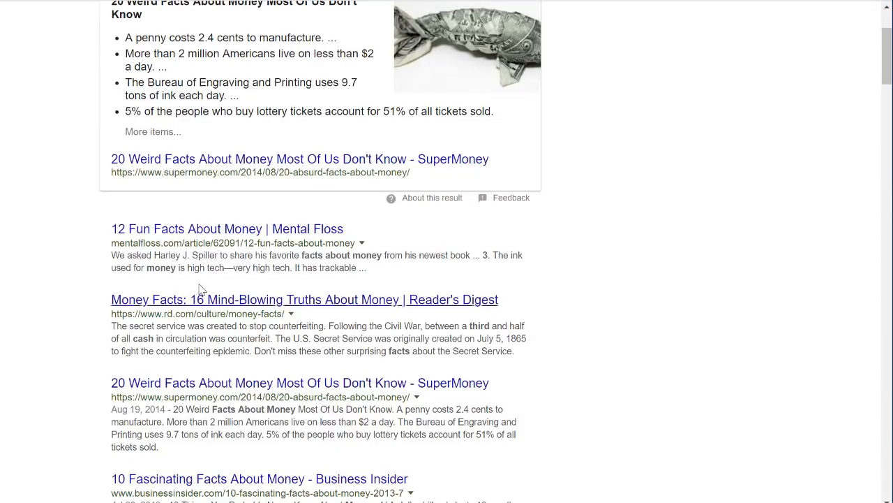
left_click(220, 229)
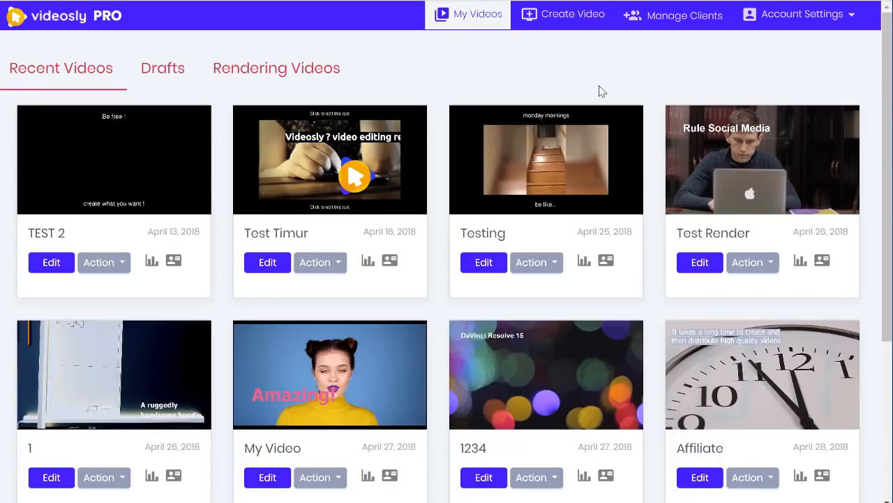
left_click(558, 27)
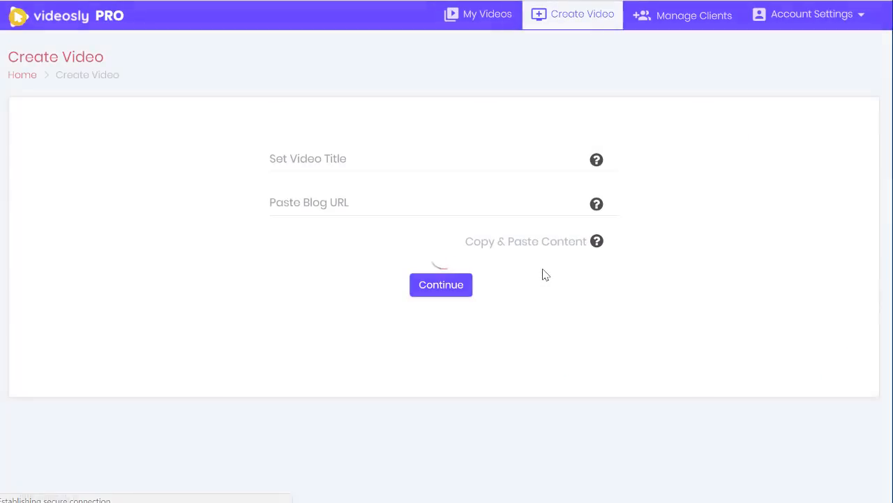
left_click(332, 208)
key("ctrl+v")
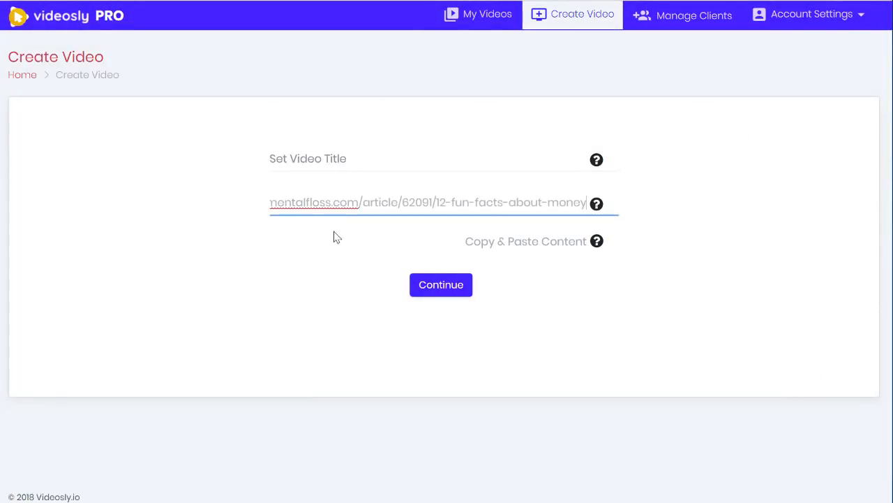
left_click_drag(370, 202, 170, 197)
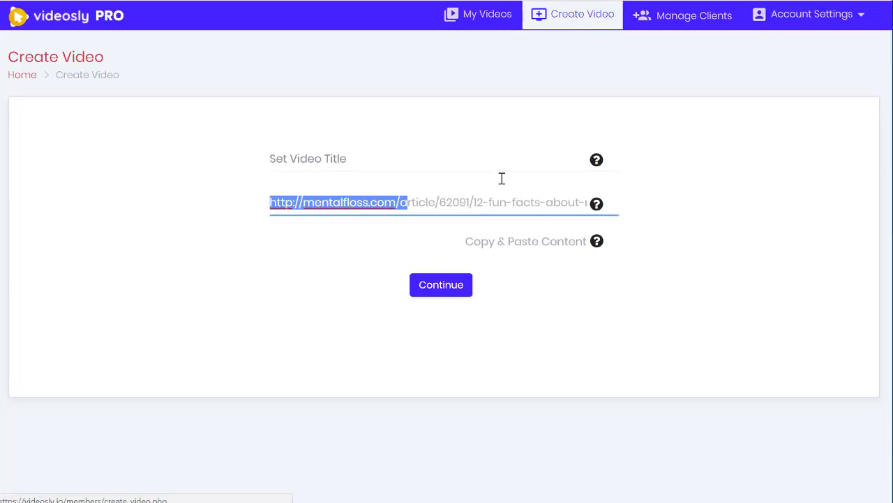
left_click(297, 197)
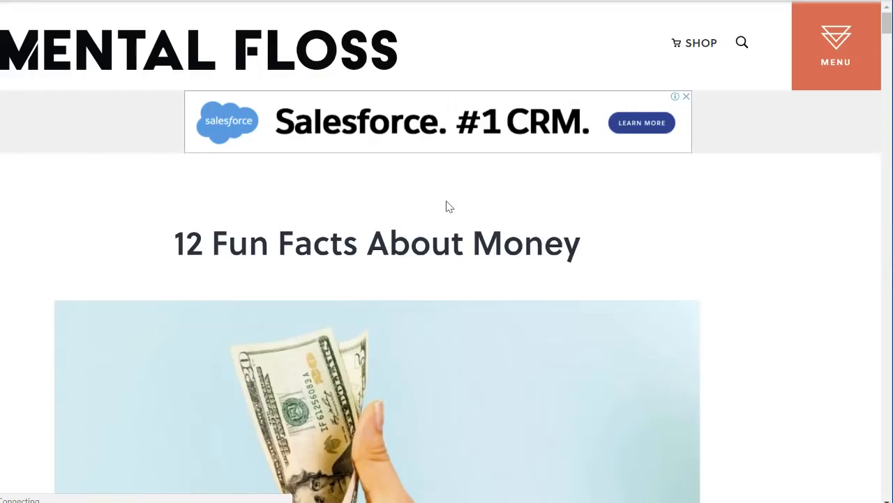
Copy facts 2 to 5 from the Mental Floss article and paste them into the new Videosly video as its content.
scroll(444, 203, "down", 5)
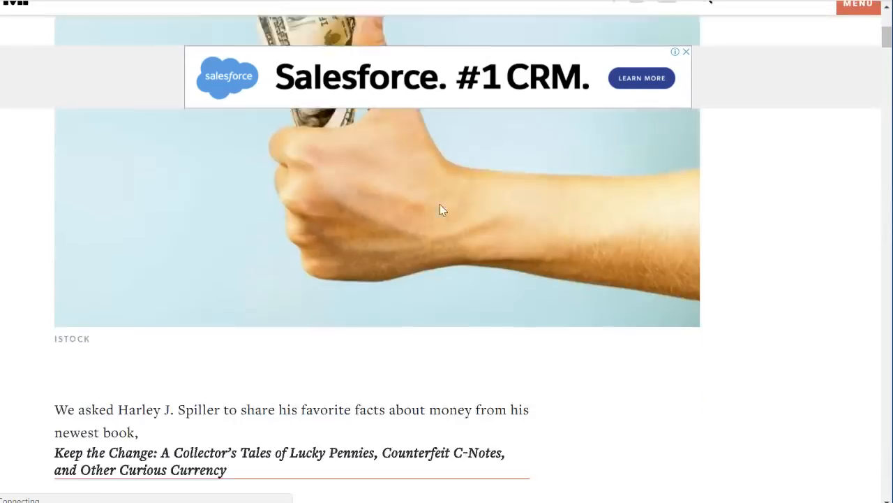
scroll(439, 209, "down", 3)
scroll(439, 209, "down", 6)
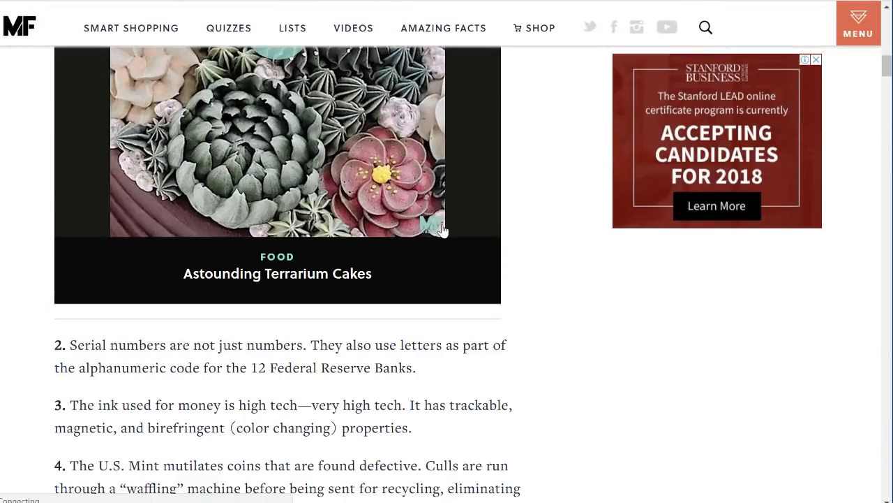
scroll(442, 236, "down", 3)
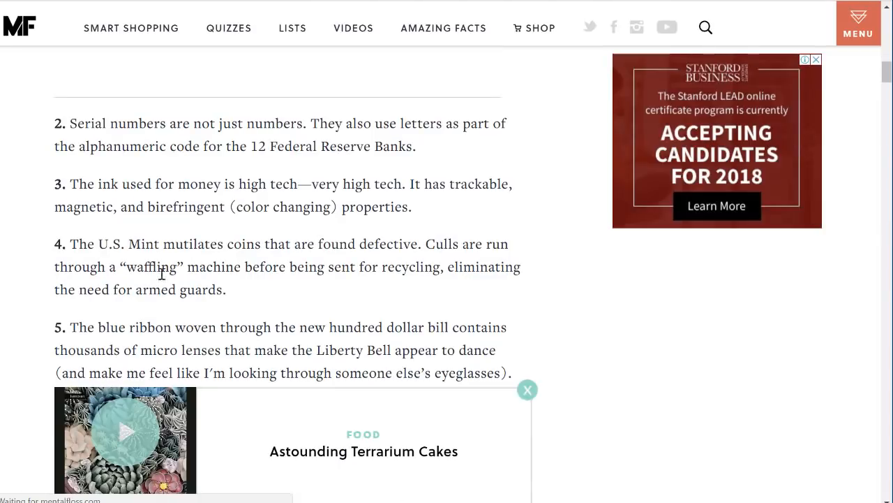
left_click_drag(69, 126, 511, 374)
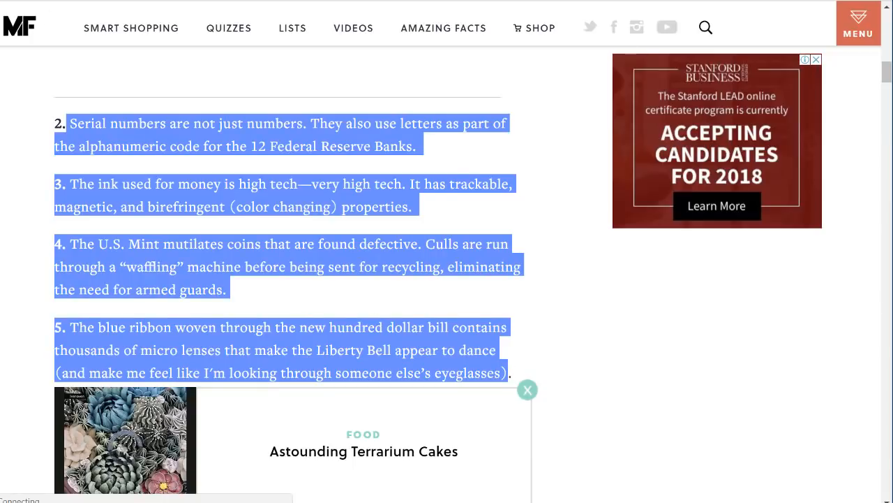
key("ctrl+Tab")
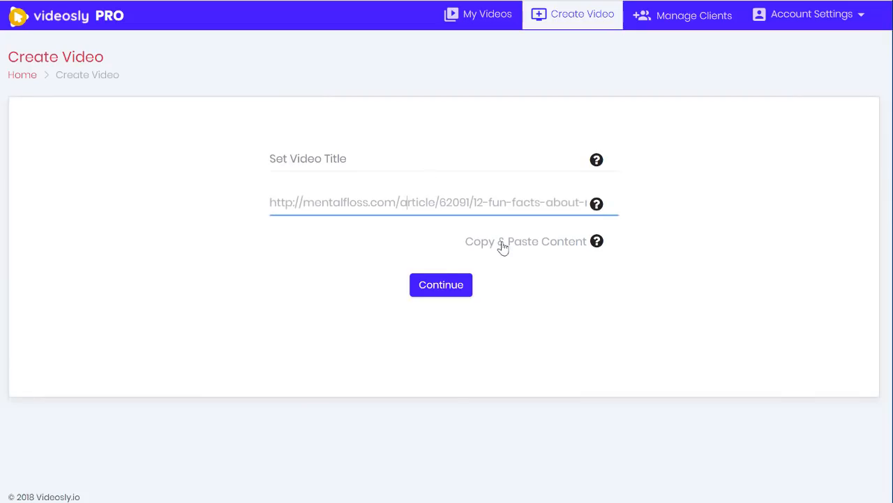
left_click(502, 244)
left_click(409, 266)
key("ctrl+v")
Delete the numbers 3, 4 and 5 before the pasted facts and add two line breaks after the last fact.
scroll(408, 261, "up", 2)
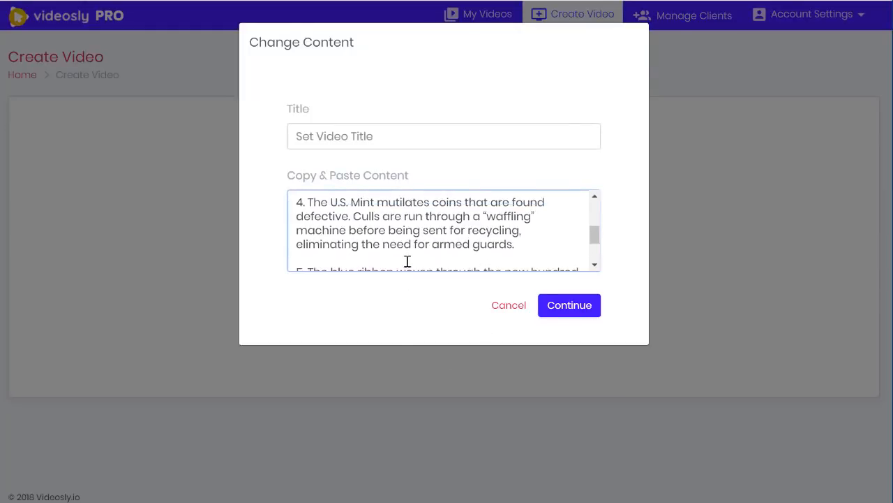
scroll(407, 260, "up", 4)
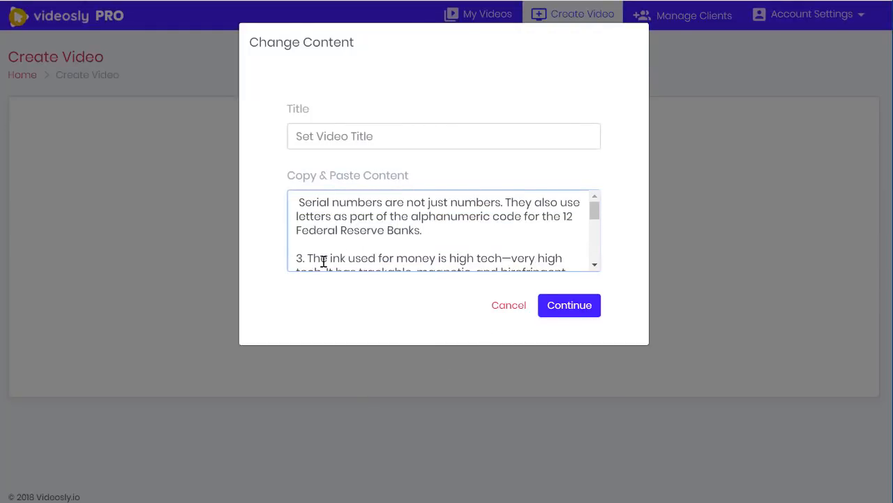
left_click_drag(307, 258, 276, 265)
key("BackSpace")
scroll(363, 241, "down", 2)
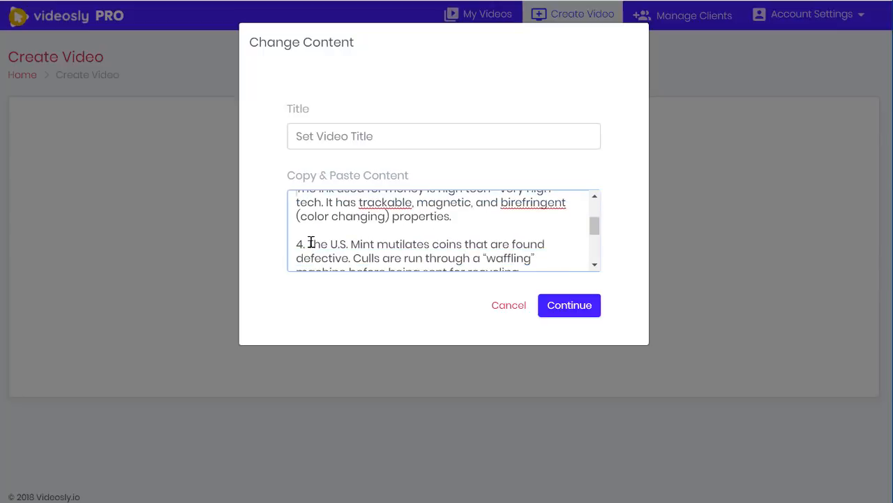
left_click_drag(312, 243, 293, 246)
key("BackSpace")
scroll(300, 241, "down", 3)
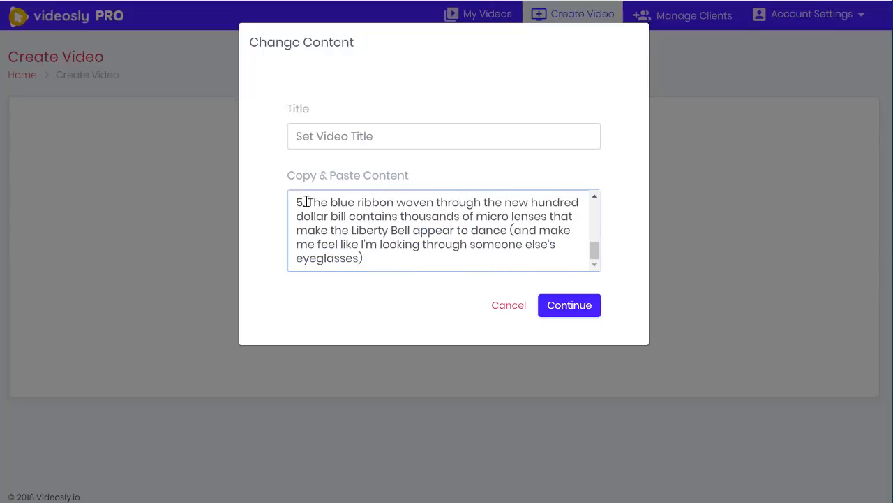
left_click_drag(307, 202, 294, 203)
key("BackSpace")
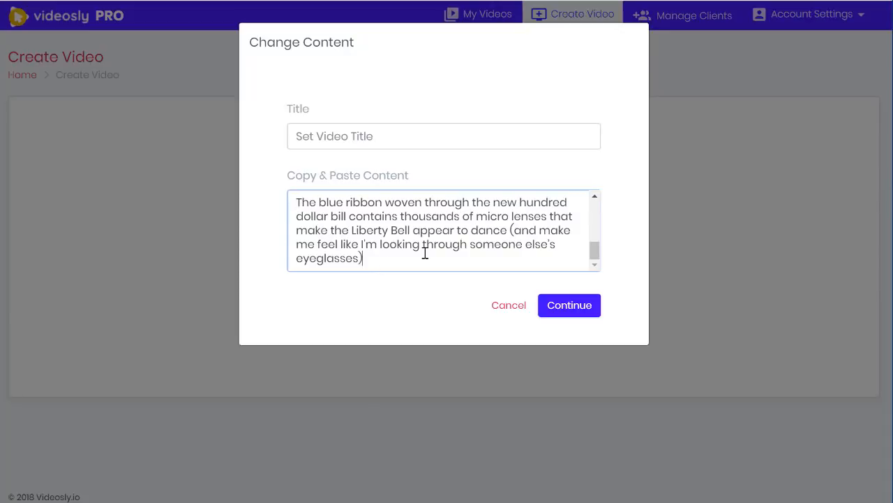
key("Return")
key("Return")
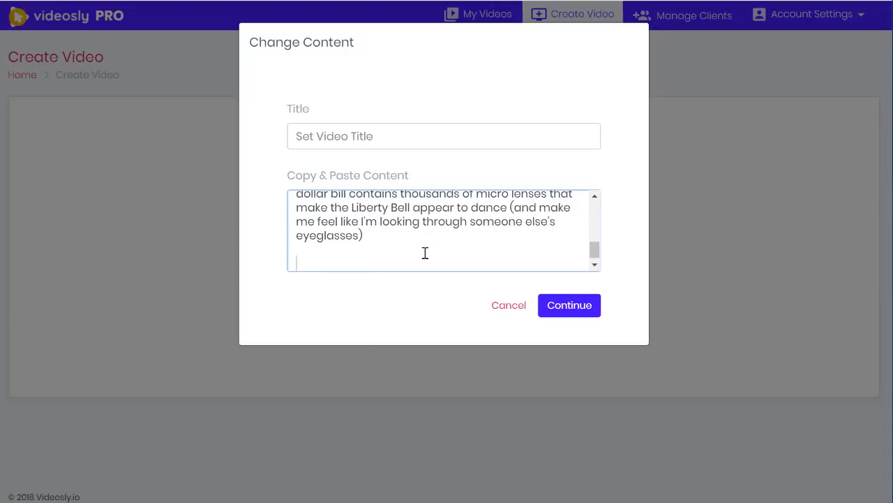
type("If yo")
key("BackSpace")
key("BackSpace")
key("BackSpace")
key("BackSpace")
type("f you would liiikke to learn a strategy")
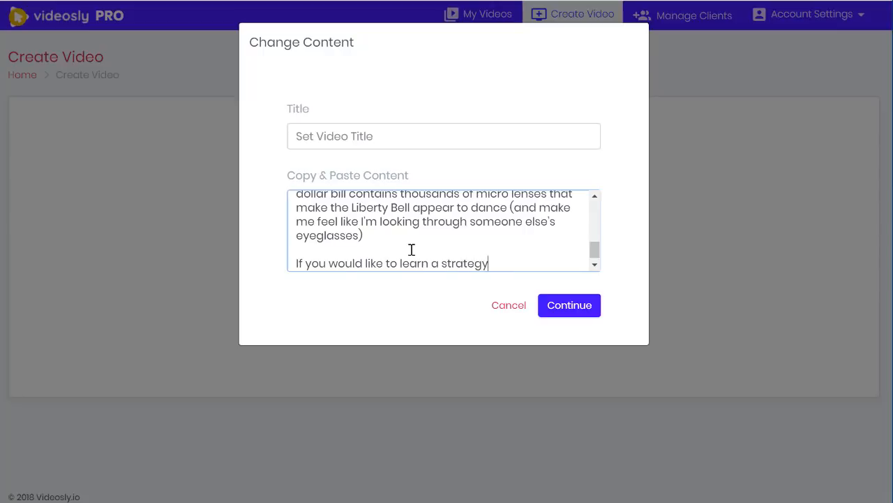
type(" for generating ")
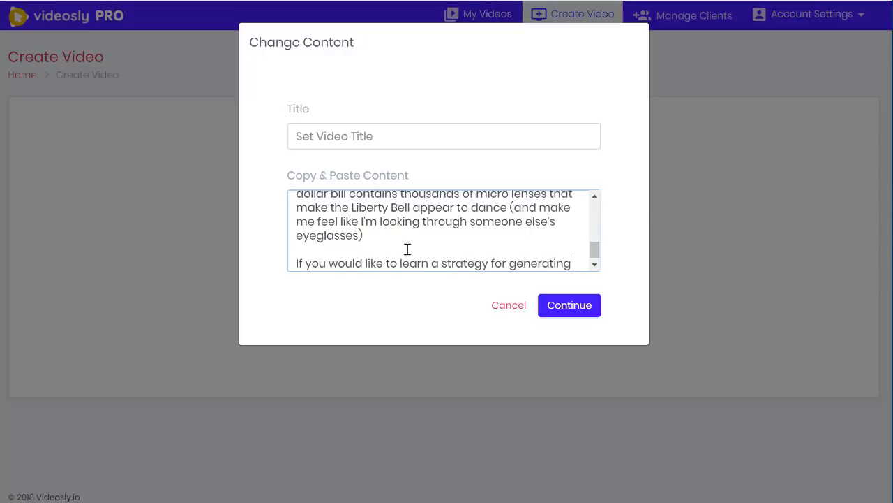
type("more side inc")
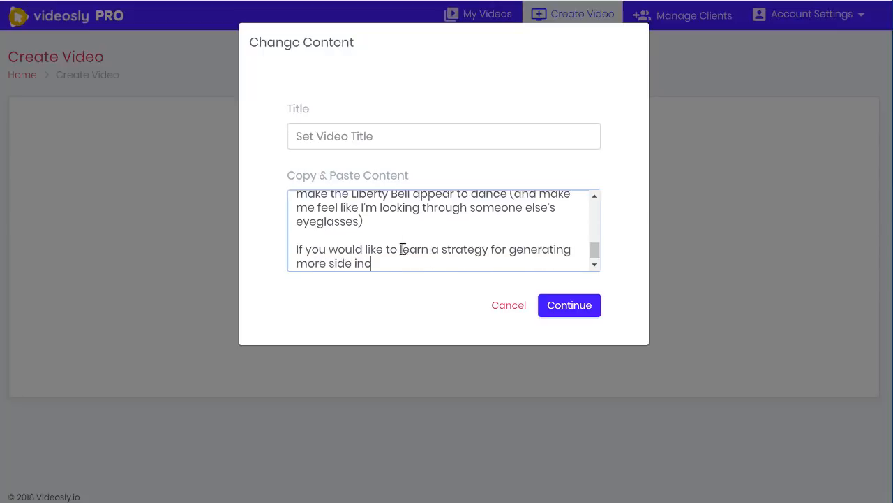
type("ome from a online business. Go")
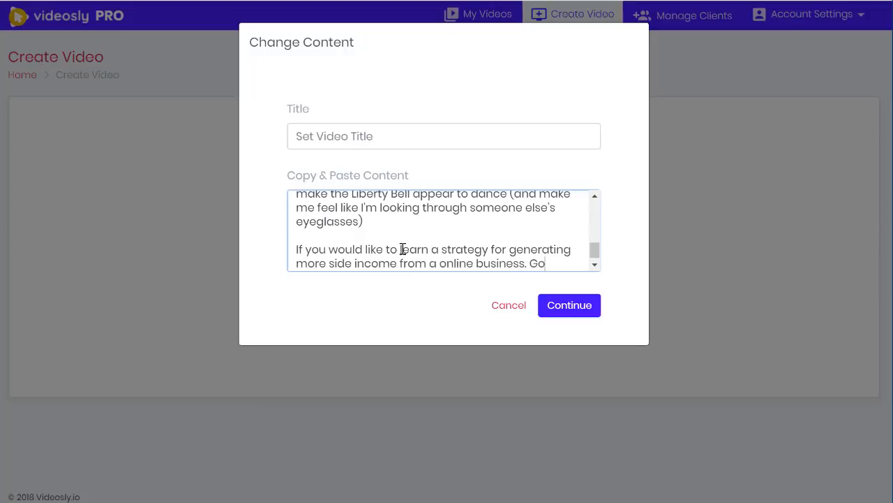
type(" here now:")
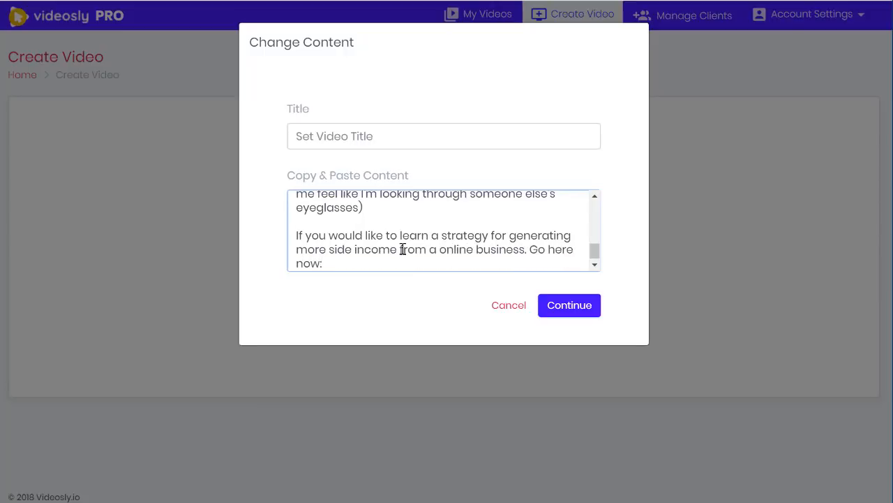
type(" http://videodomain.com")
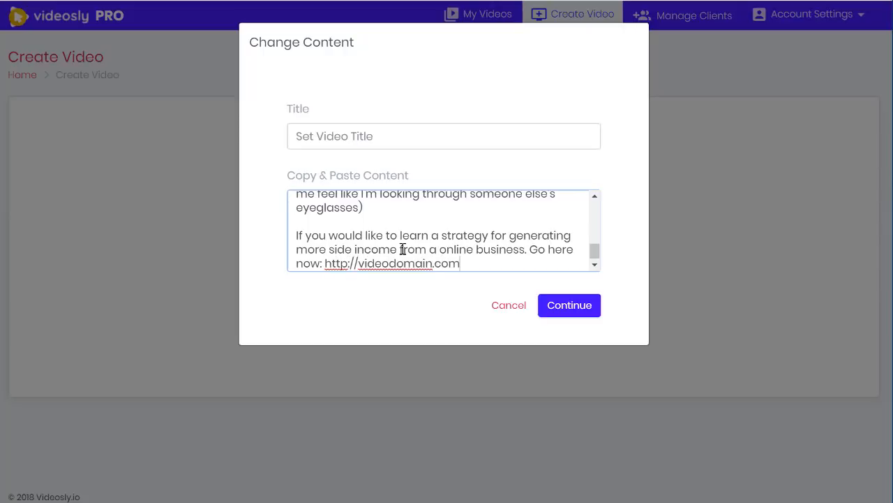
Insert the heading "4 Interesting facts about money" above the first fact, separated by a blank line, and remove the fact's leading space.
scroll(383, 247, "up", 10)
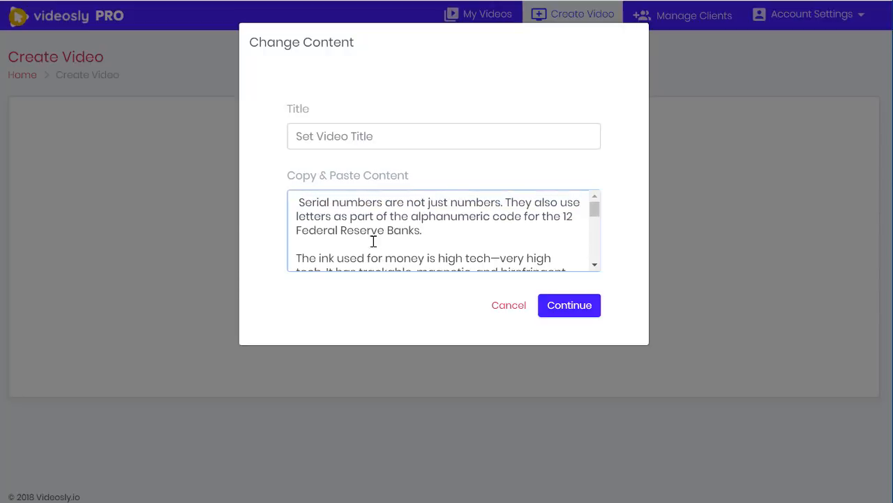
left_click(299, 201)
key("BackSpace")
key("Return")
key("Return")
type("4 ")
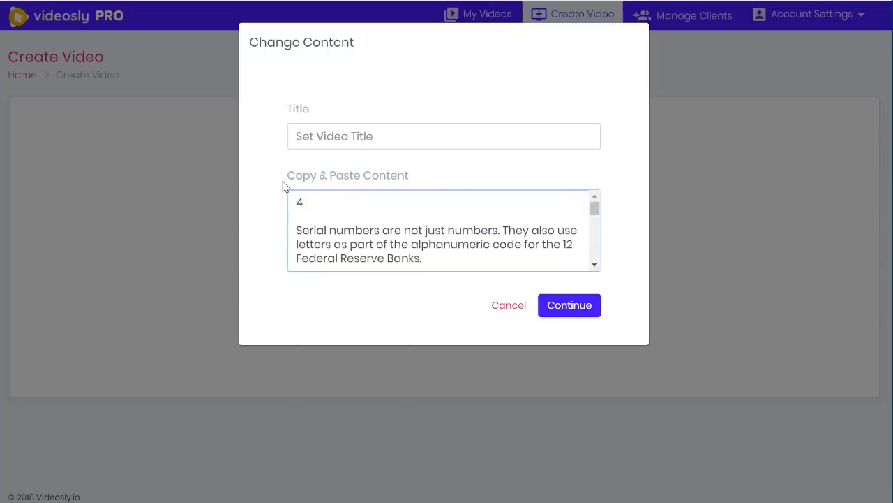
type("Interesting facts about money")
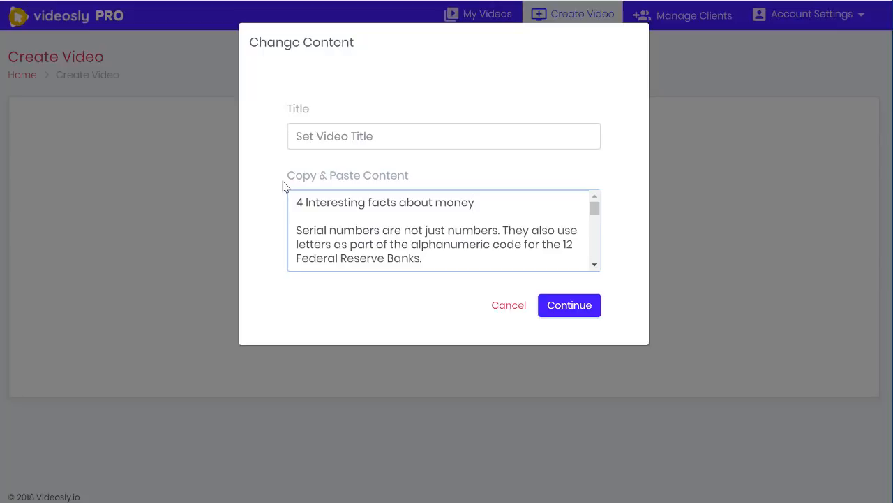
Set the video title to "Make Money Video" and submit the content.
left_click(342, 142)
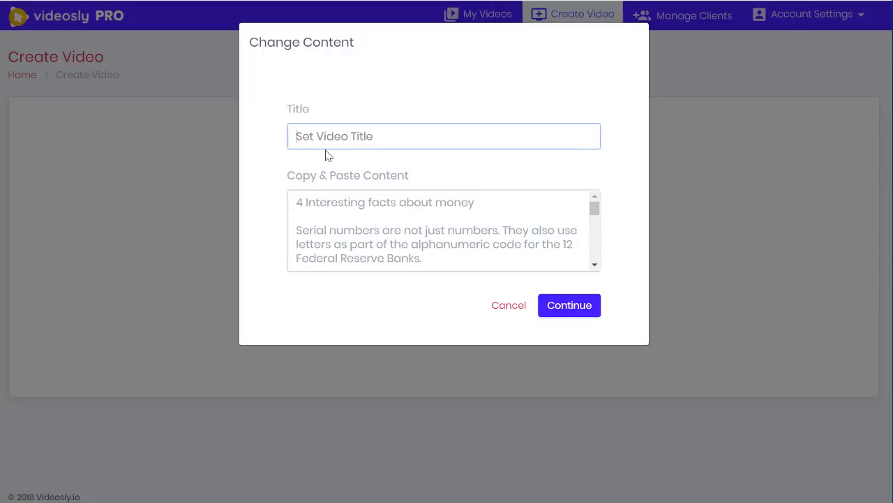
type("V")
key("BackSpace")
type("Make Money Video")
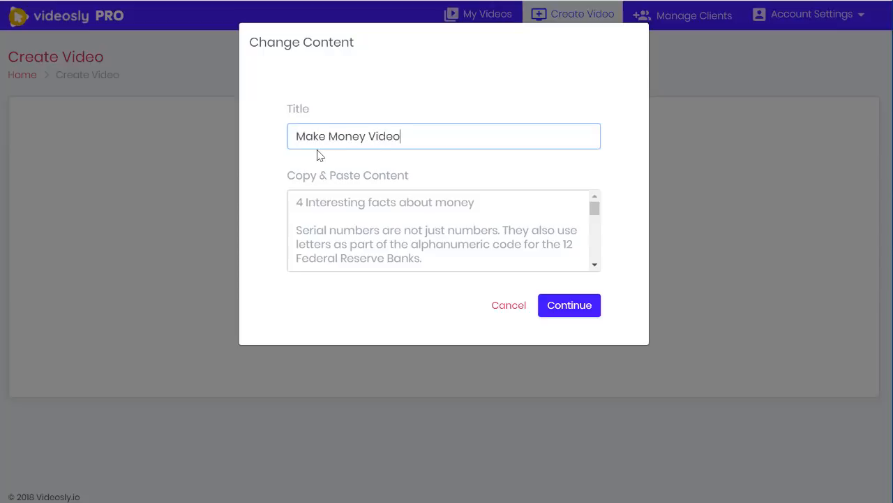
left_click(570, 305)
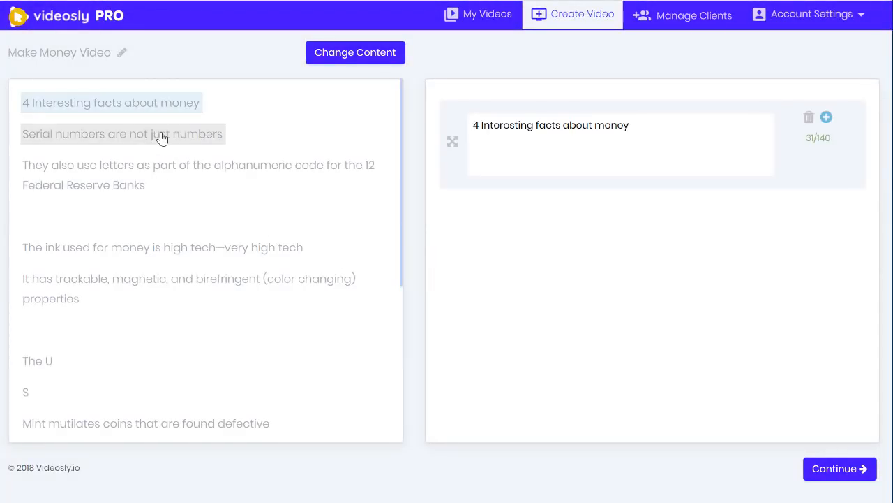
Add the serial number, ink, defective coin and "waffling" machine sentences as separate slides, skipping the "The U" and "S" fragments.
left_click(160, 134)
left_click(146, 174)
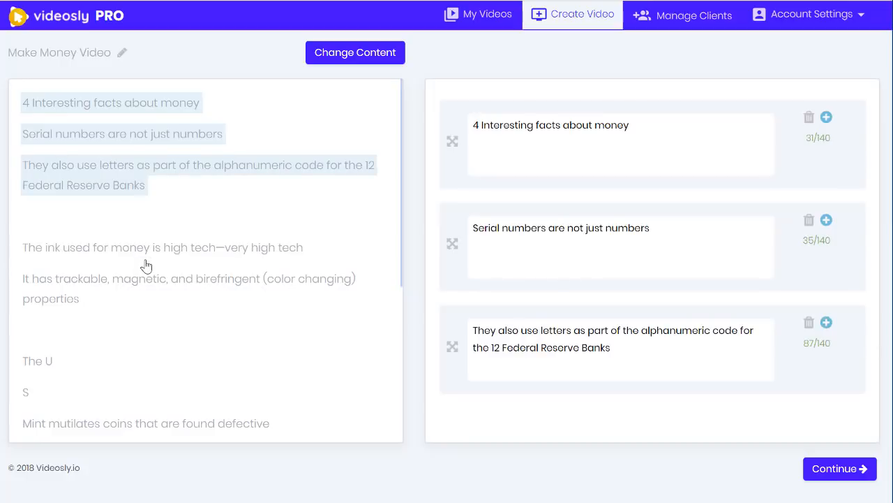
left_click(146, 250)
left_click(145, 271)
scroll(139, 281, "down", 2)
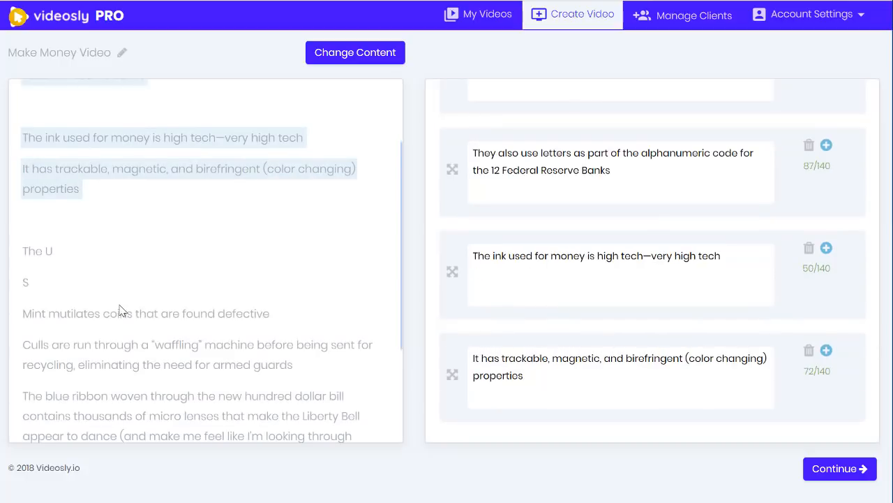
left_click(120, 311)
left_click(120, 349)
scroll(123, 391, "down", 2)
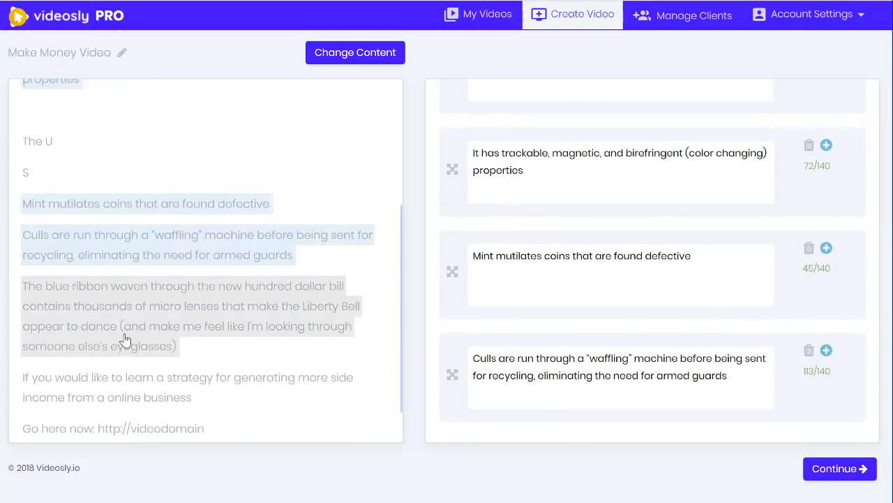
Add the blue ribbon sentence as a slide and shorten it by removing the bracketed remark about someone else's eyeglasses.
left_click(125, 339)
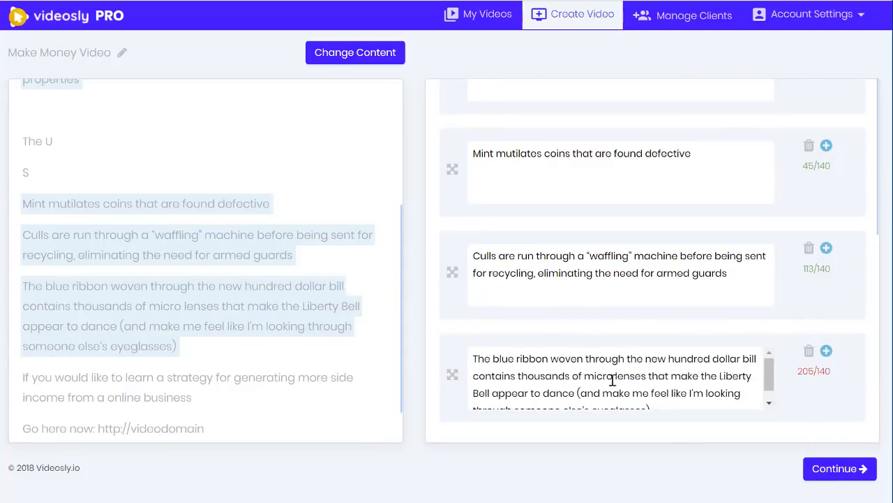
scroll(771, 391, "down", 1)
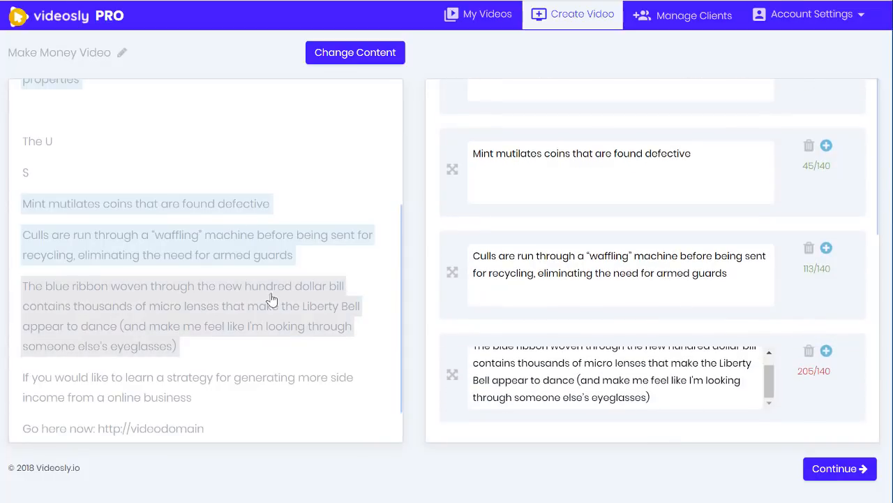
mouse_move(770, 383)
left_mouse_down()
mouse_move(768, 372)
mouse_move(763, 392)
mouse_move(765, 384)
left_mouse_up()
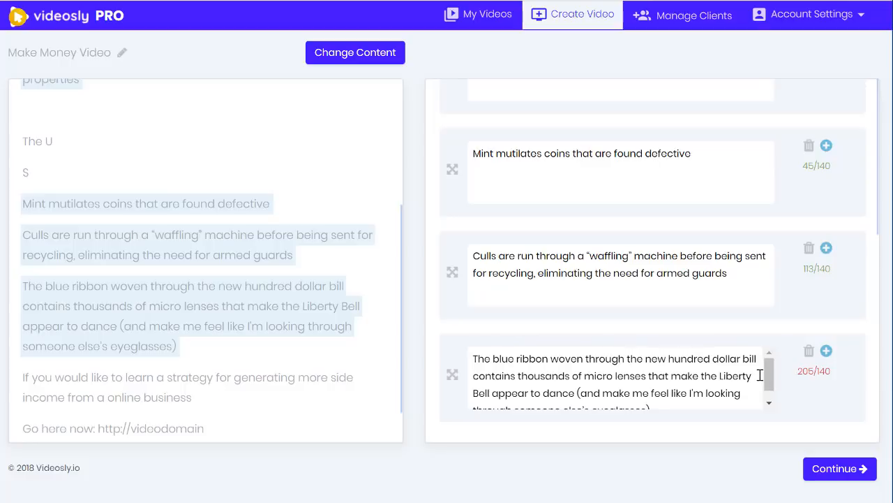
left_click_drag(769, 382, 769, 395)
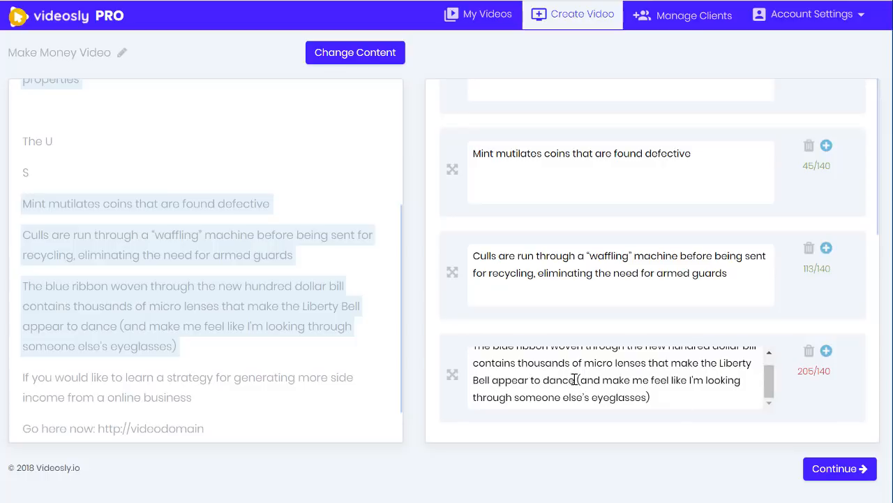
left_click_drag(576, 379, 667, 417)
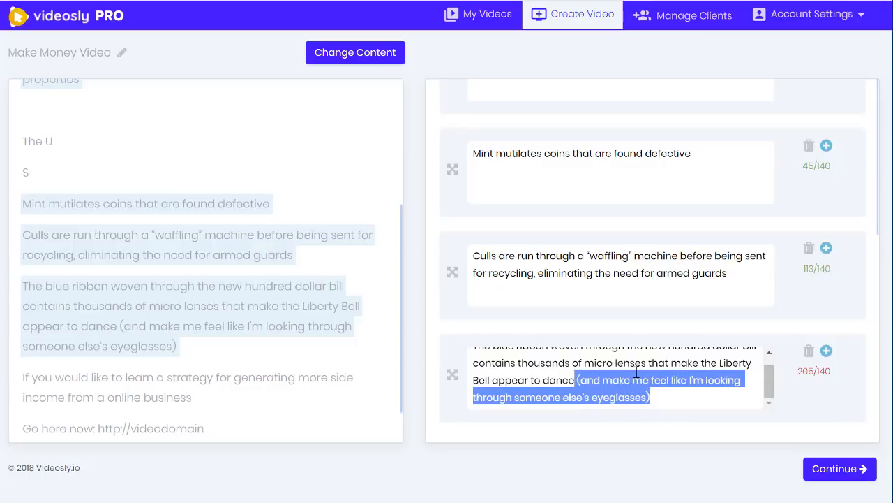
key("BackSpace")
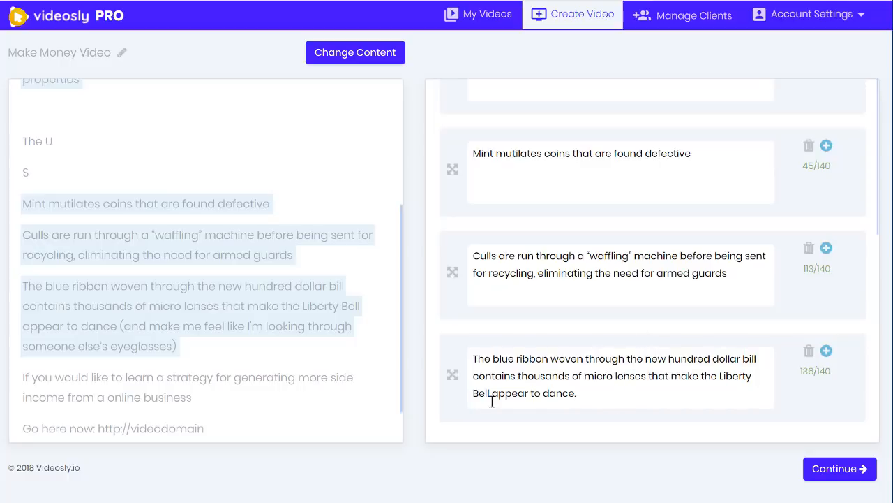
scroll(223, 342, "down", 1)
left_click(159, 326)
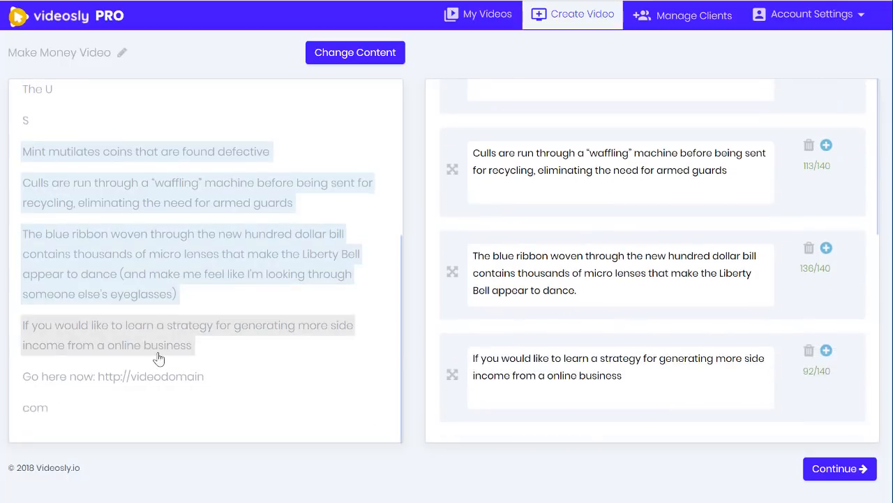
left_click(157, 381)
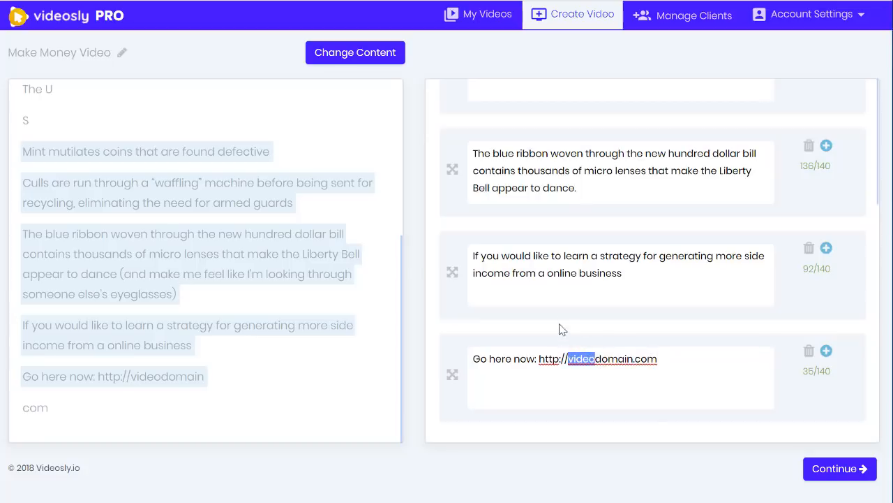
key("BackSpace")
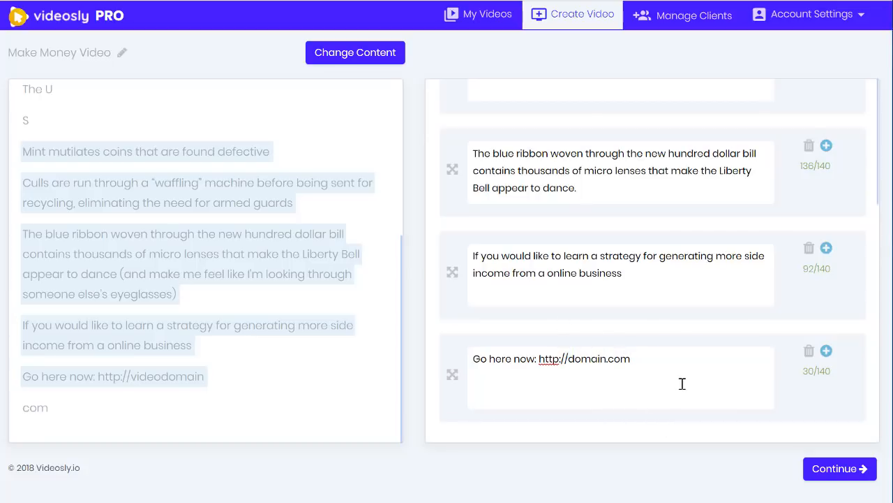
Check the slide texts from the first one on and proceed to the visual slide editor.
scroll(682, 383, "up", 10)
scroll(606, 201, "down", 3)
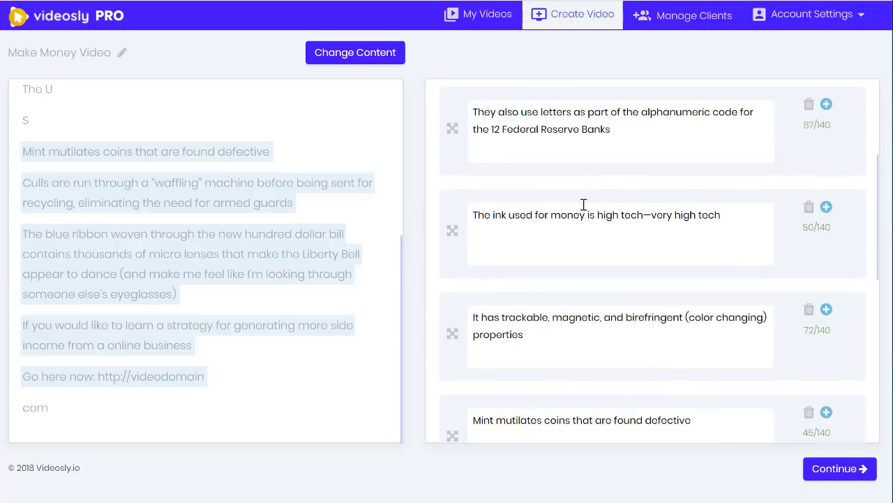
scroll(597, 302, "up", 3)
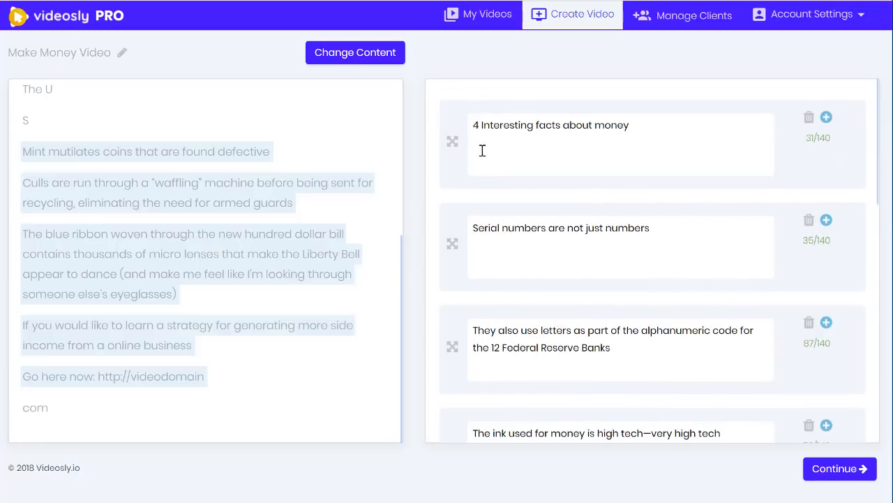
left_click(823, 475)
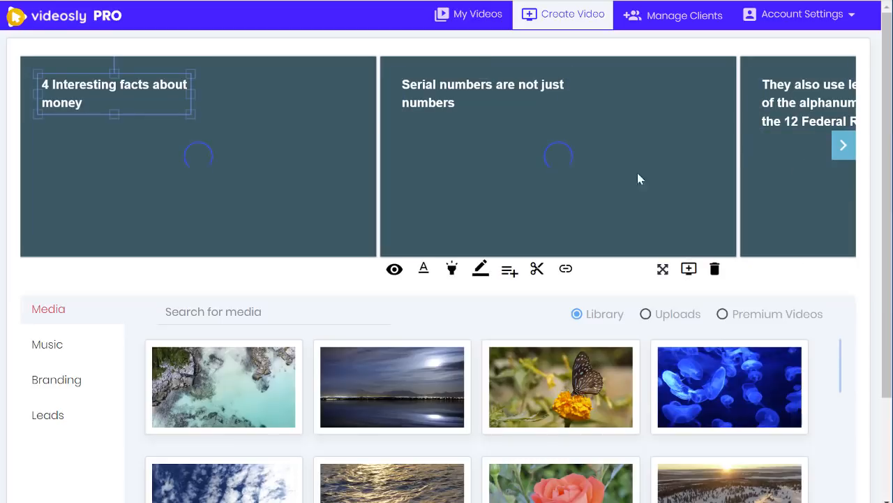
Move the text on the first, second, third and fifth slides closer to the middle of each slide.
left_click_drag(69, 97, 113, 150)
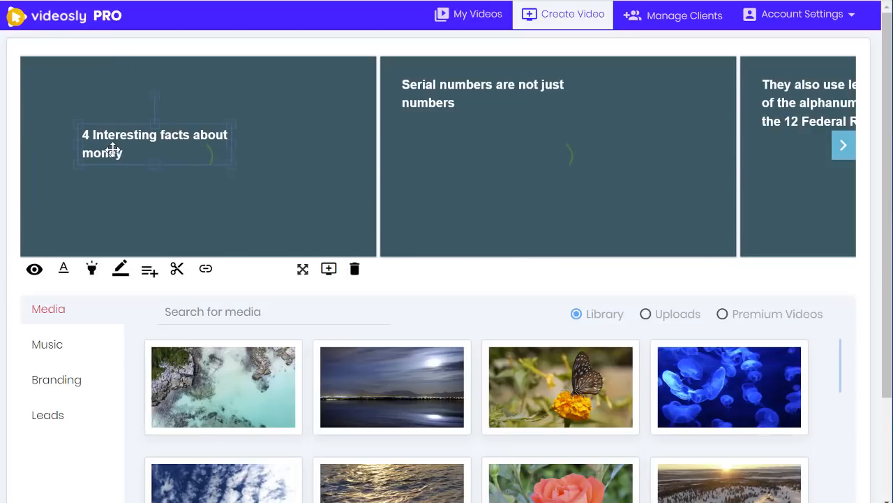
left_click_drag(398, 105, 440, 169)
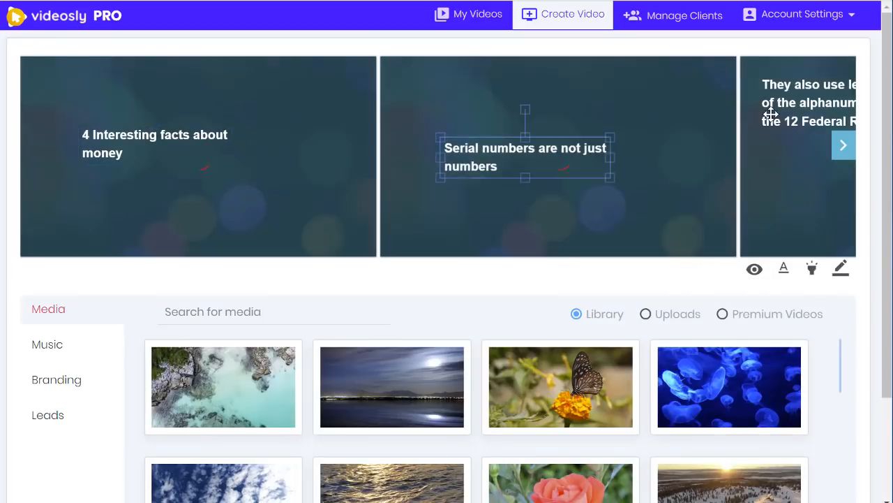
left_click_drag(771, 113, 783, 151)
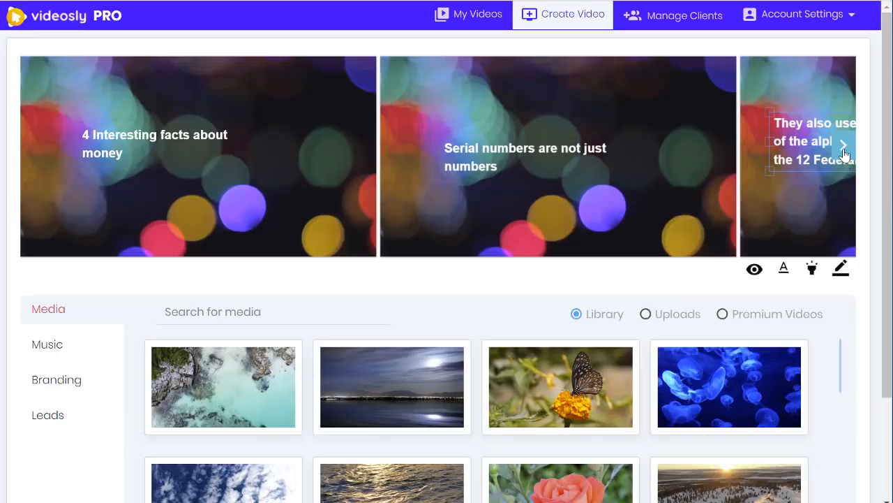
left_click(844, 145)
left_click(28, 150)
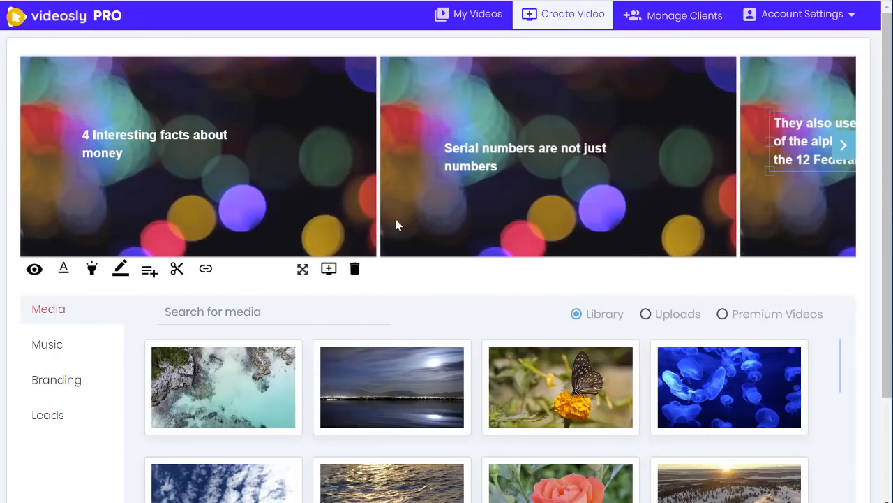
left_click(843, 145)
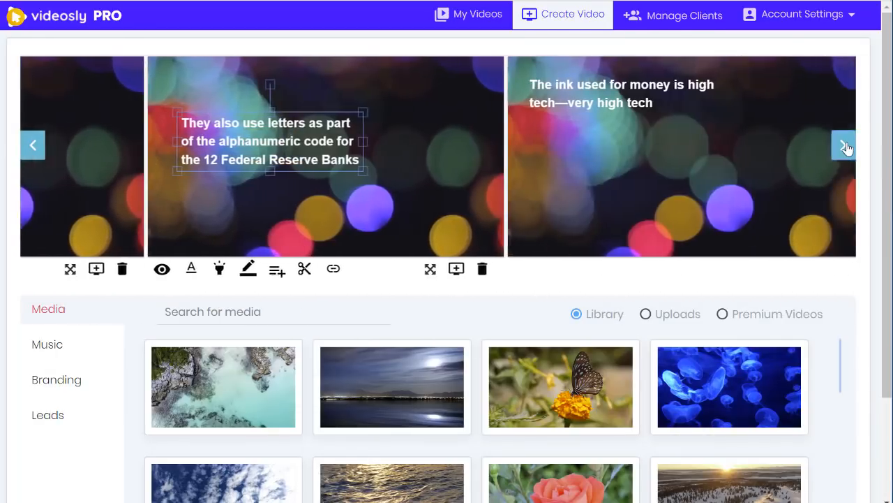
left_click(844, 146)
left_click_drag(496, 128, 549, 166)
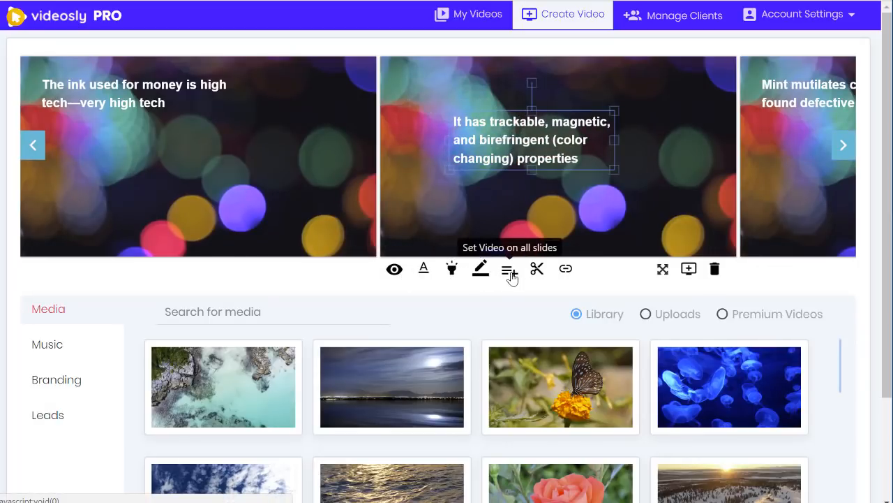
Set the text colour of the fifth slide, "It has trackable, magnetic...", to black (#000000).
left_click(424, 269)
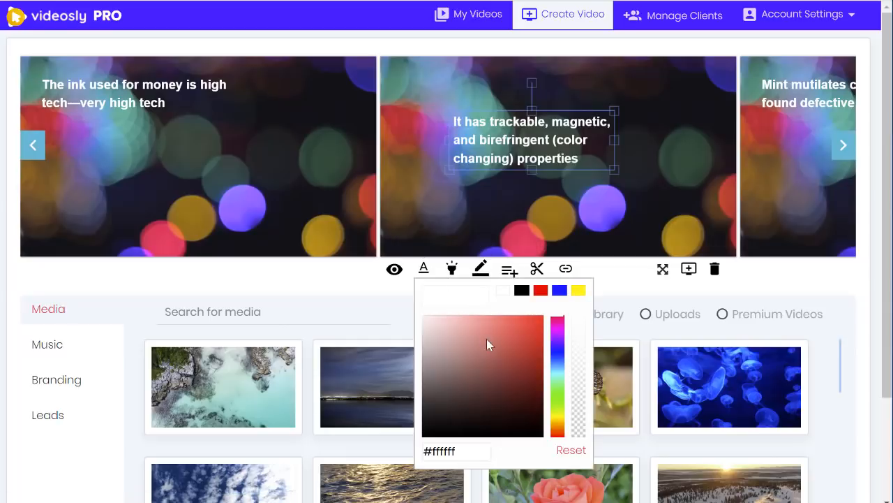
left_click(534, 317)
mouse_move(534, 315)
left_mouse_down()
mouse_move(518, 402)
mouse_move(524, 388)
mouse_move(562, 419)
mouse_move(562, 310)
left_mouse_up()
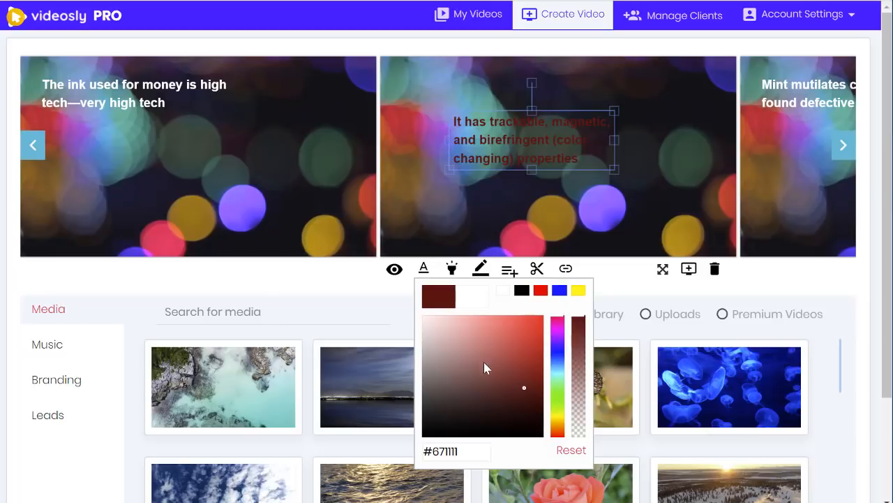
left_click_drag(485, 364, 436, 446)
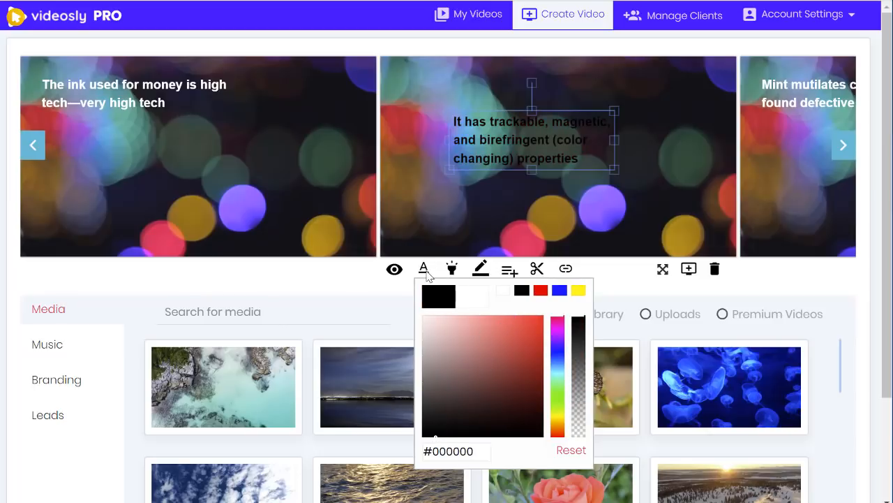
Set the highlight colour of the fifth slide's text to white (#ffffff).
left_click(456, 270)
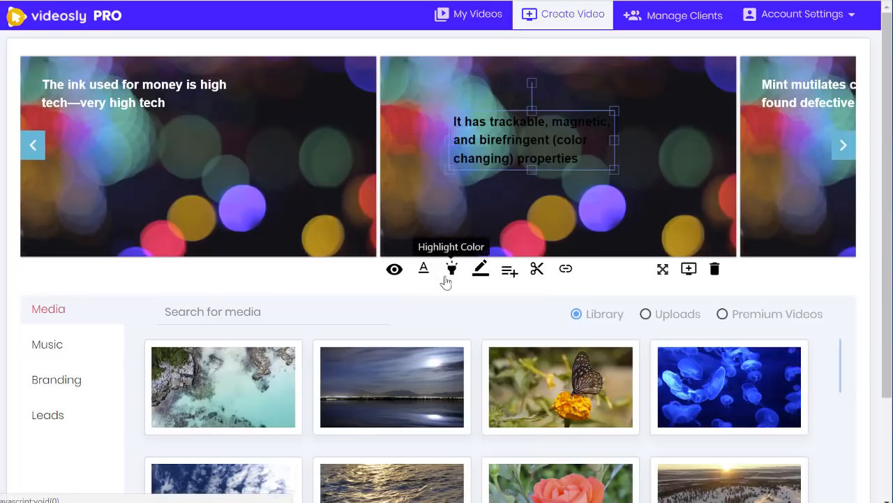
left_click(448, 275)
left_click_drag(474, 328, 463, 345)
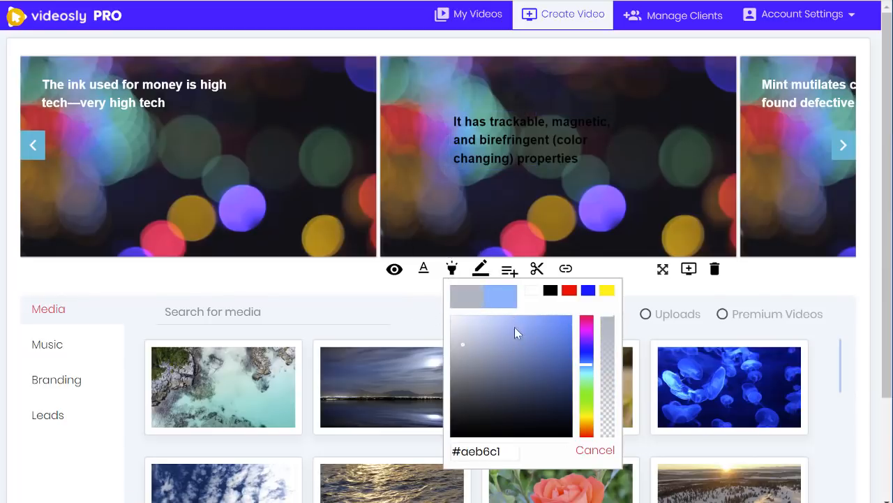
left_click(473, 365)
left_click(531, 293)
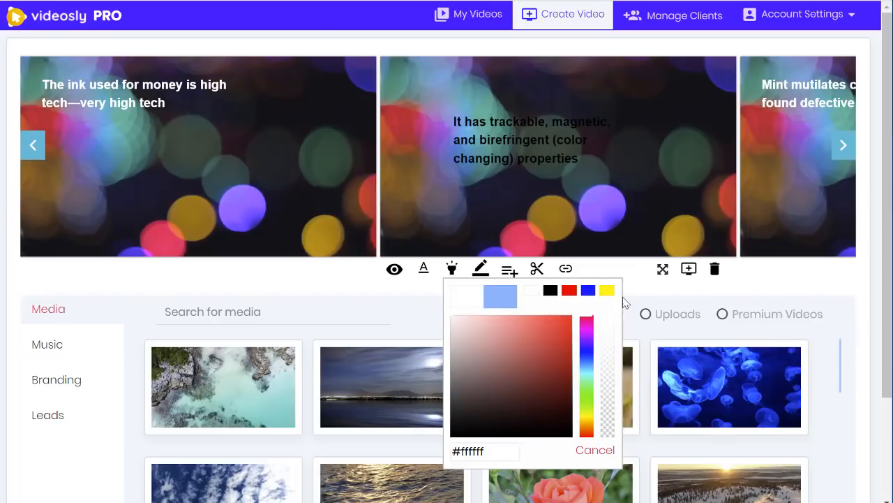
left_click(646, 291)
Give the fifth slide's text a white (#ffffff) background and move it to the lower-left corner of the slide.
left_click_drag(515, 132, 551, 146)
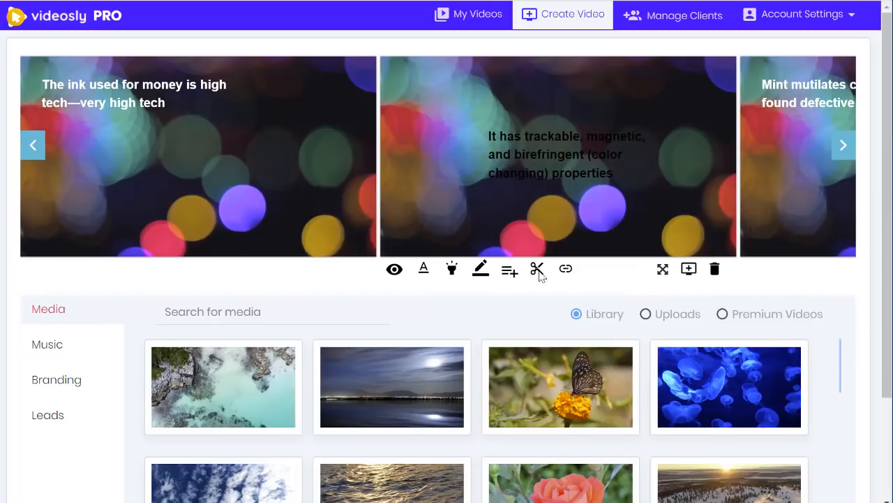
left_click(480, 269)
left_click_drag(509, 326, 457, 320)
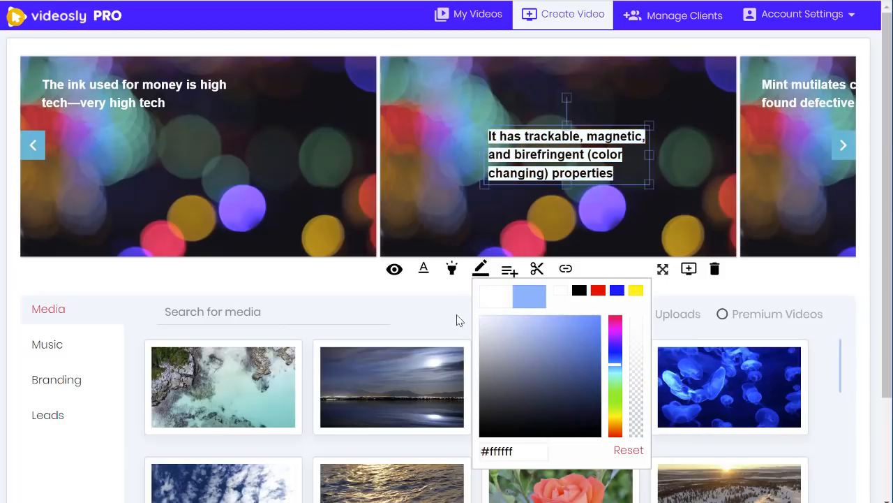
left_click(407, 315)
left_click_drag(563, 149, 467, 208)
left_click(526, 215)
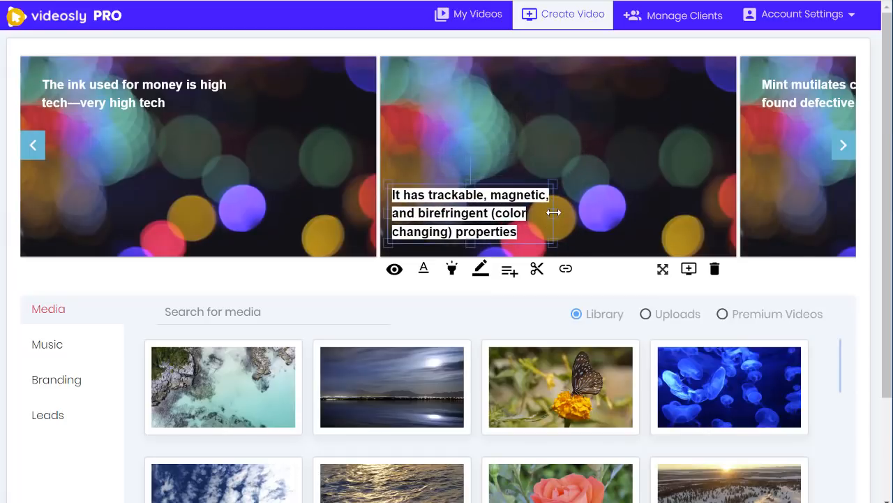
Shorten the fifth slide's text to the single line "It has trackable, magnetic, and birefringent properties" and centre it near the slide's bottom edge.
mouse_move(553, 212)
left_mouse_down()
mouse_move(584, 205)
mouse_move(544, 211)
left_mouse_up()
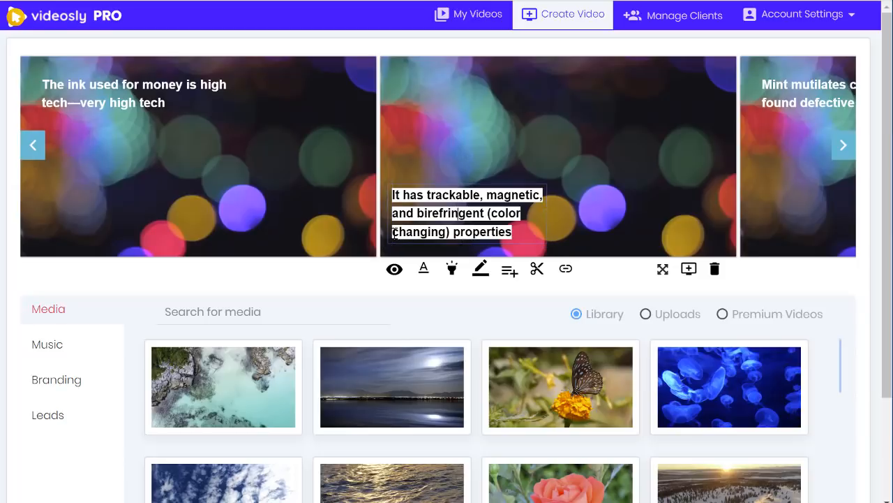
key("BackSpace")
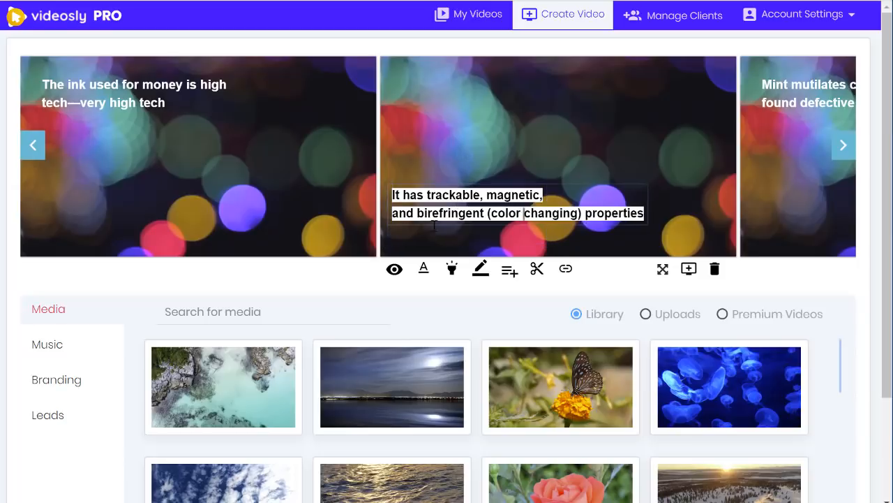
left_click_drag(487, 212, 578, 214)
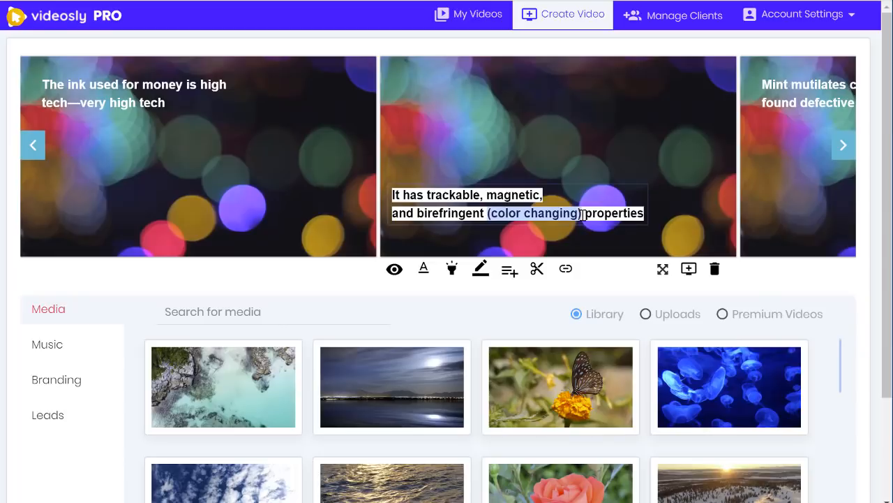
key("BackSpace")
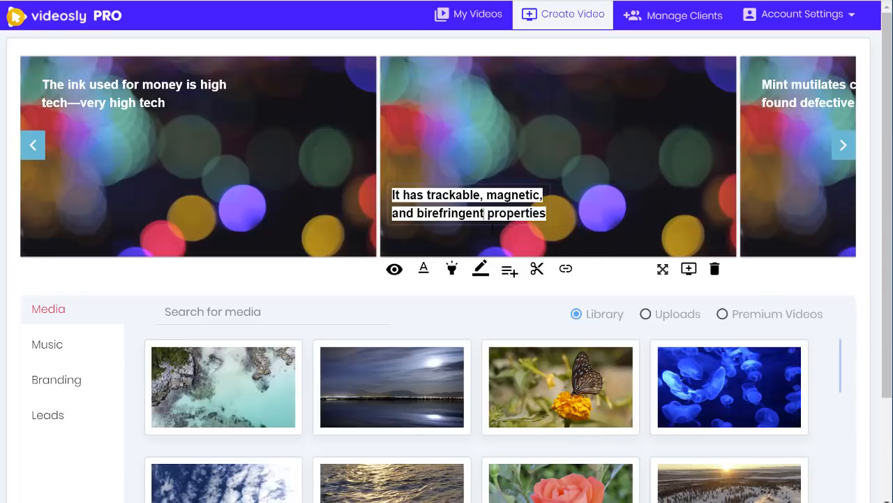
left_click(395, 216)
key("BackSpace")
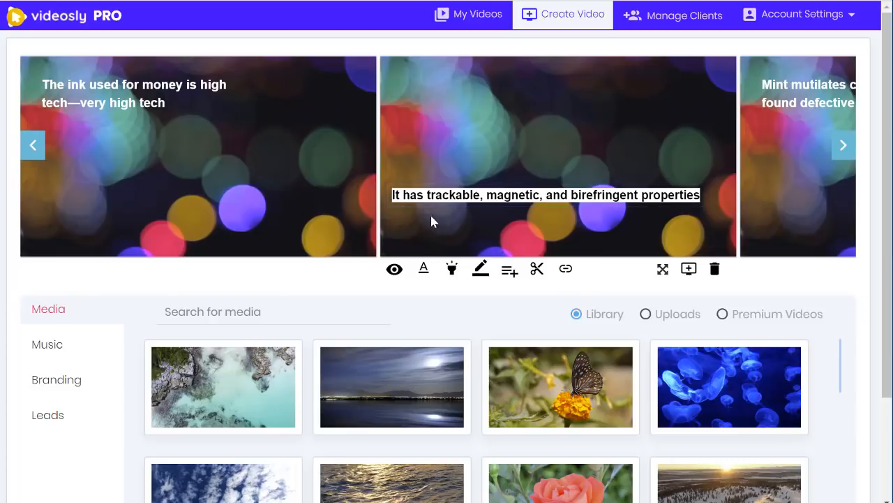
left_click_drag(440, 198, 457, 232)
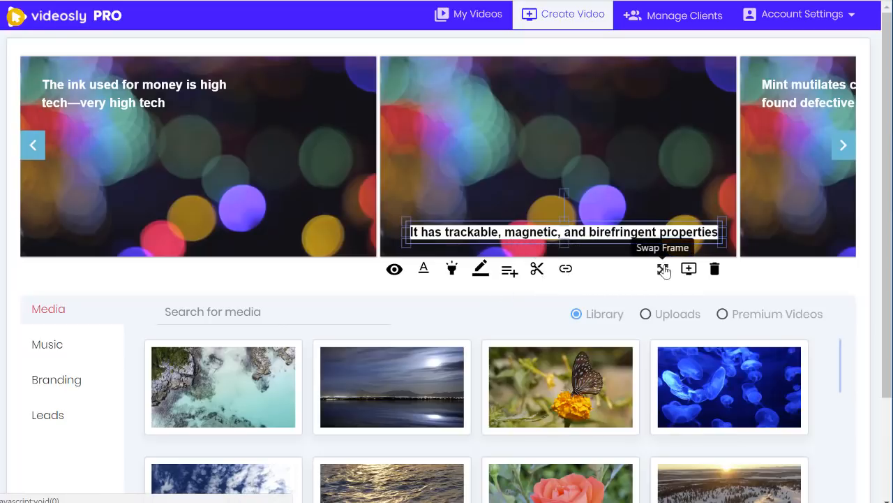
left_click_drag(663, 271, 572, 244)
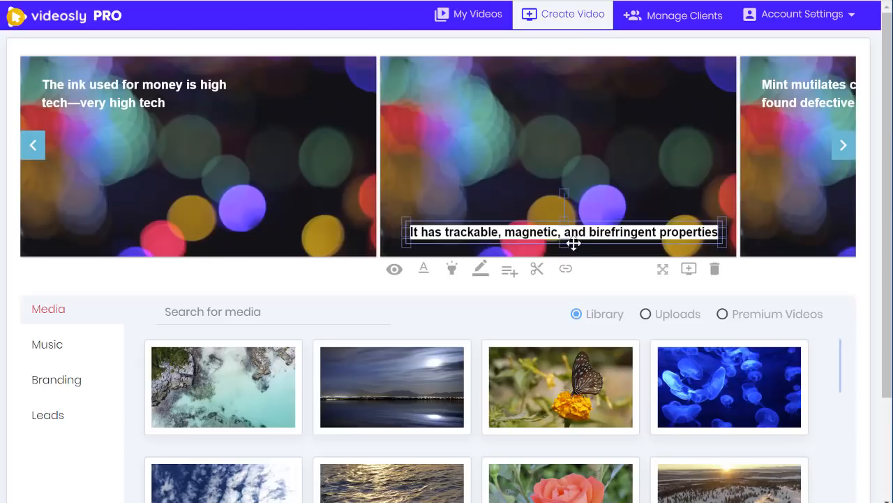
Apply the moonlit lake library clip to the first slide, play it and move the slide's text up and to the left.
left_click(36, 144)
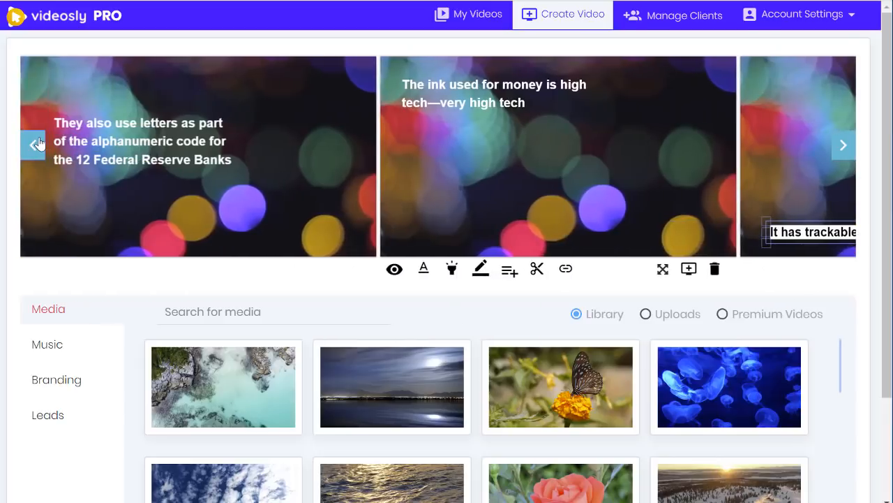
left_click(39, 143)
left_click(38, 144)
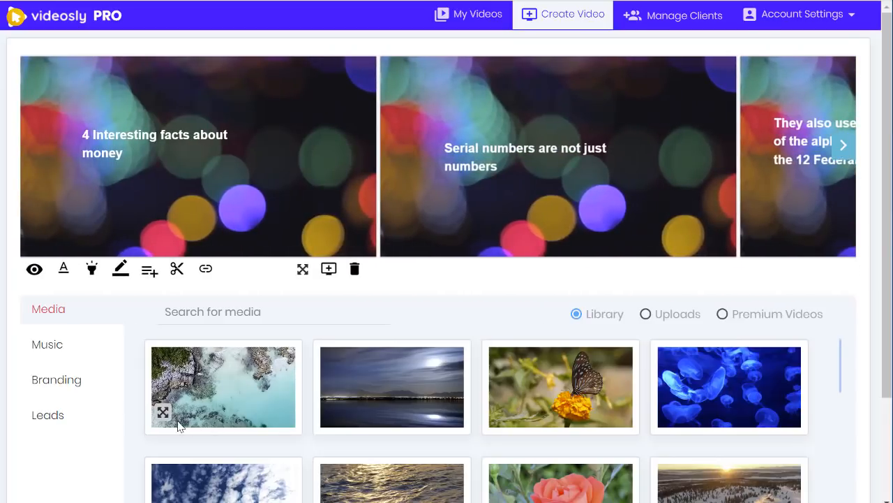
left_click_drag(353, 400, 171, 158)
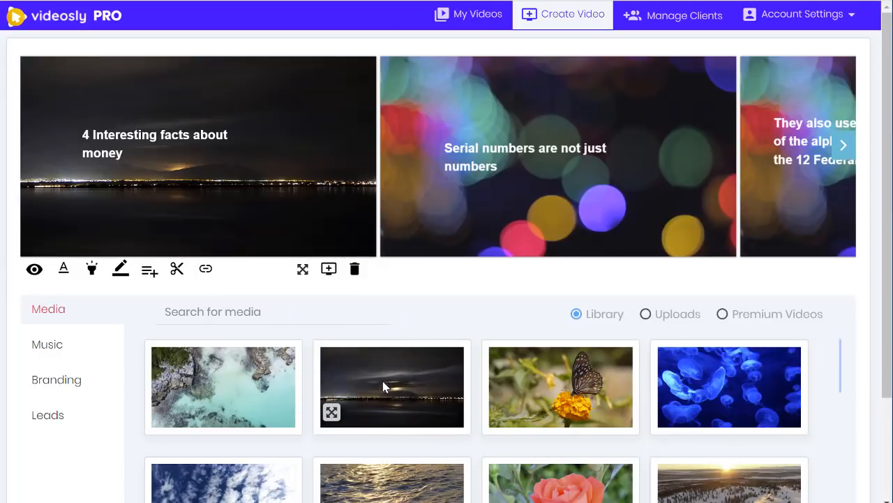
left_click(34, 269)
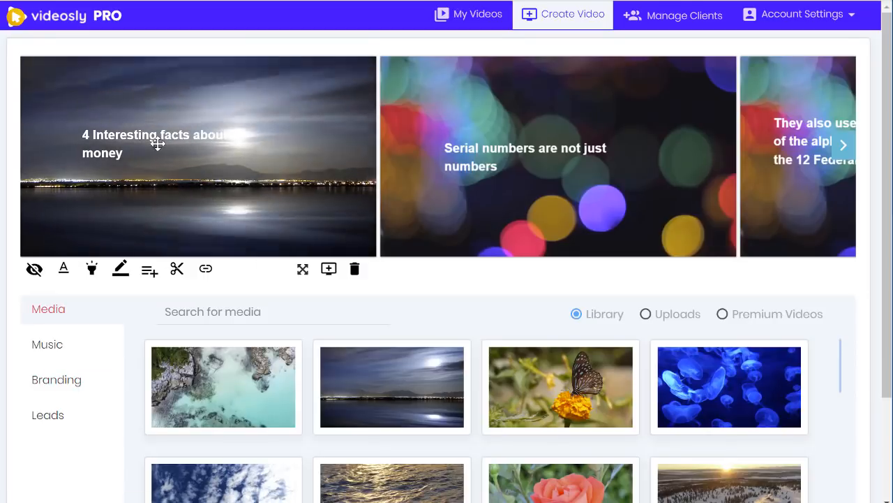
left_click_drag(166, 140, 128, 126)
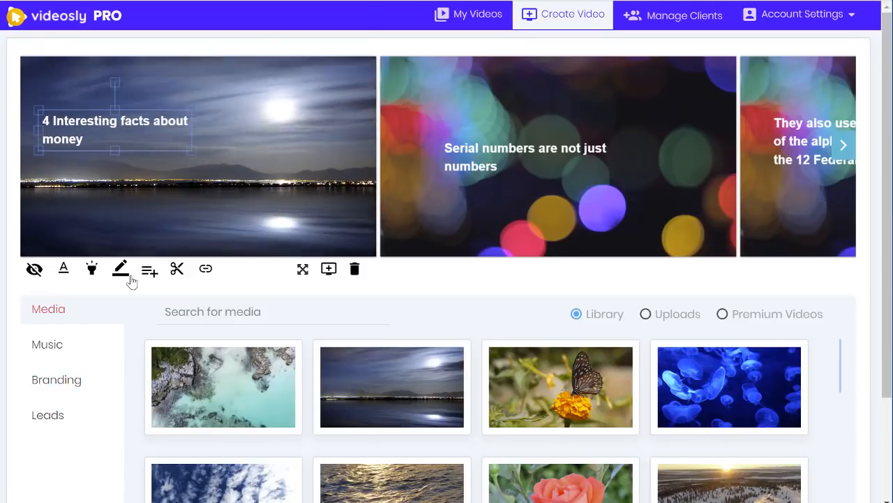
Listen to some library tracks and select Music 13 (Funky) as the video's music.
left_click(47, 344)
left_click(164, 350)
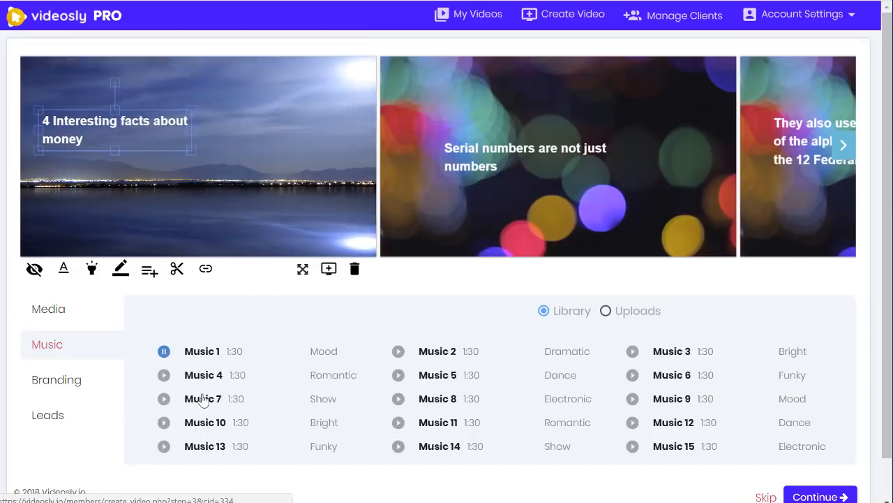
left_click(165, 354)
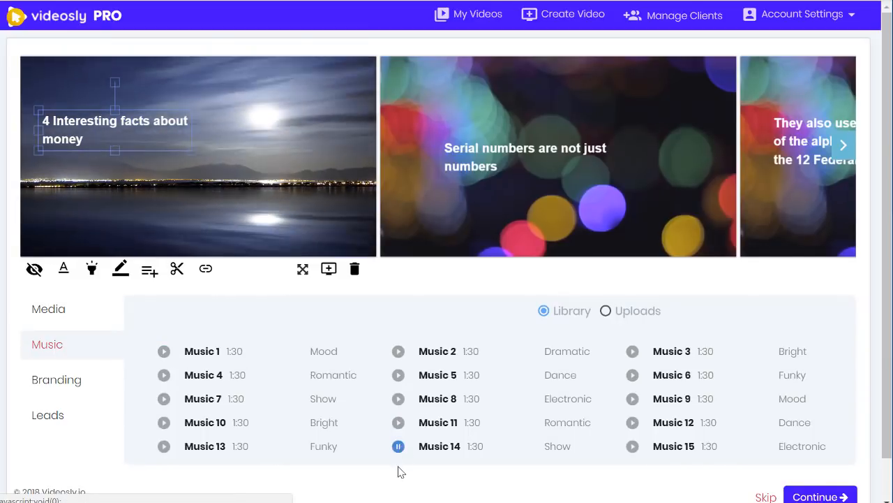
left_click(314, 447)
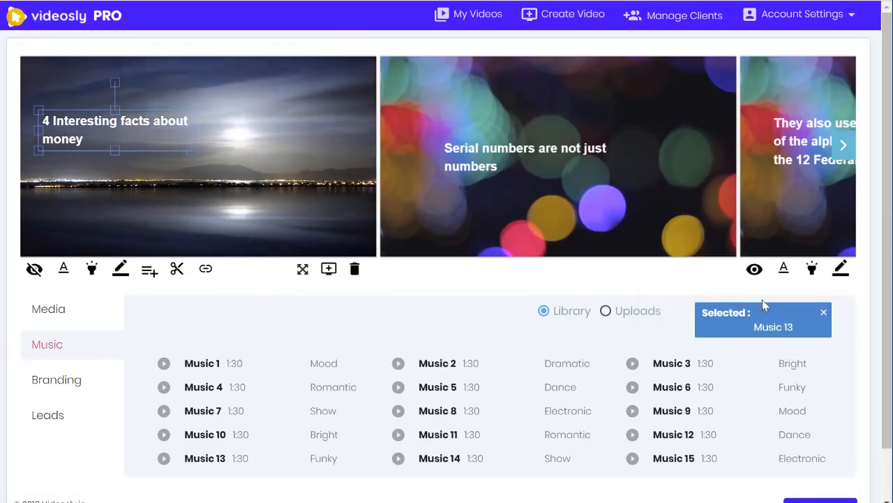
Apply the uploaded clip of the curly-haired woman on blue to the second slide and move its text up and to the right.
left_click(44, 314)
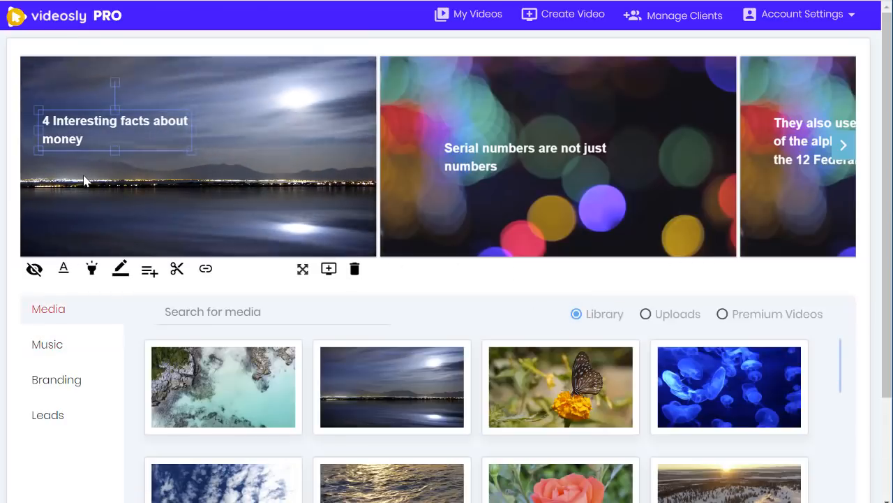
left_click(677, 315)
scroll(515, 403, "down", 3)
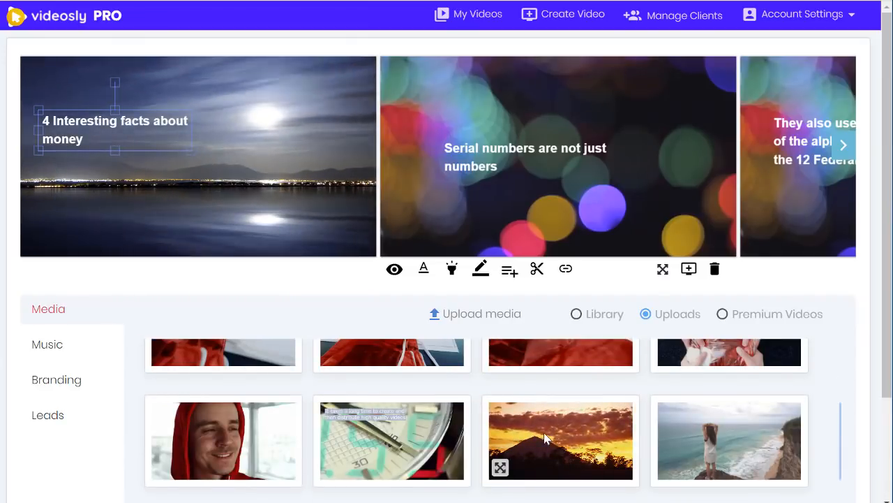
scroll(532, 429, "down", 2)
scroll(530, 435, "down", 1)
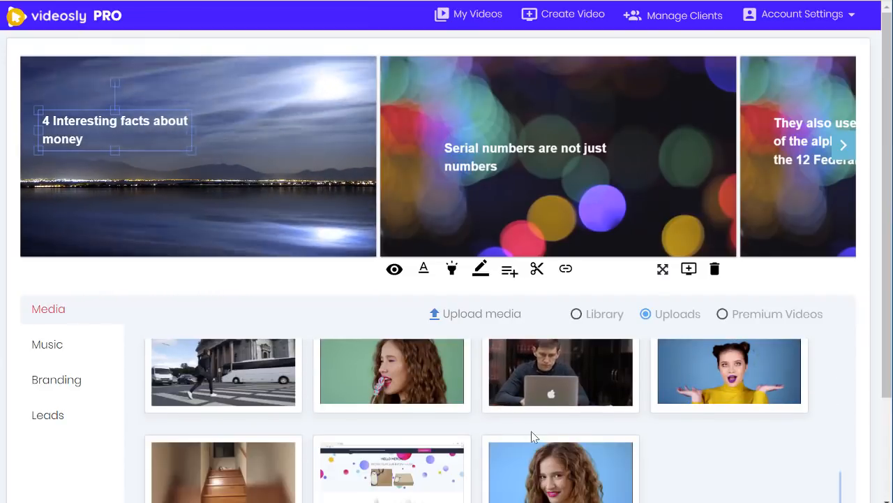
left_click_drag(492, 499, 491, 165)
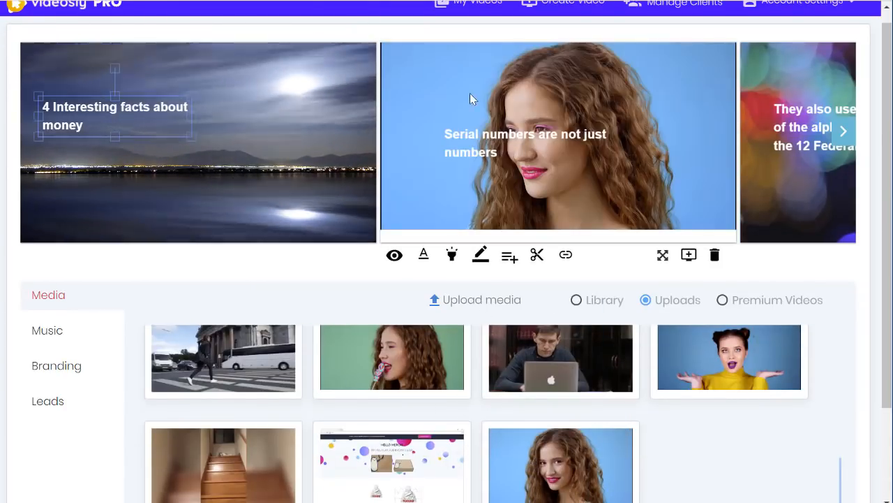
left_click_drag(482, 135, 513, 105)
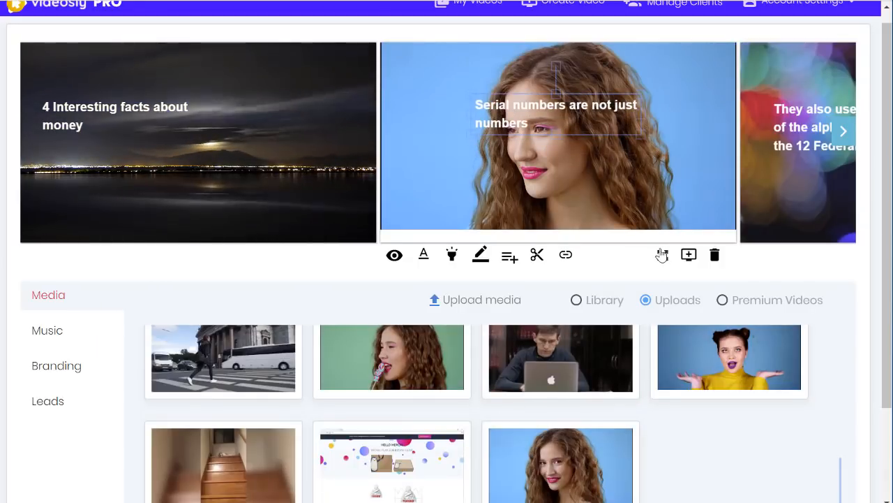
left_click_drag(661, 256, 446, 213)
Apply the premium video of the man working at a trestle desk to the third slide and move its text slightly down and right.
left_click(843, 131)
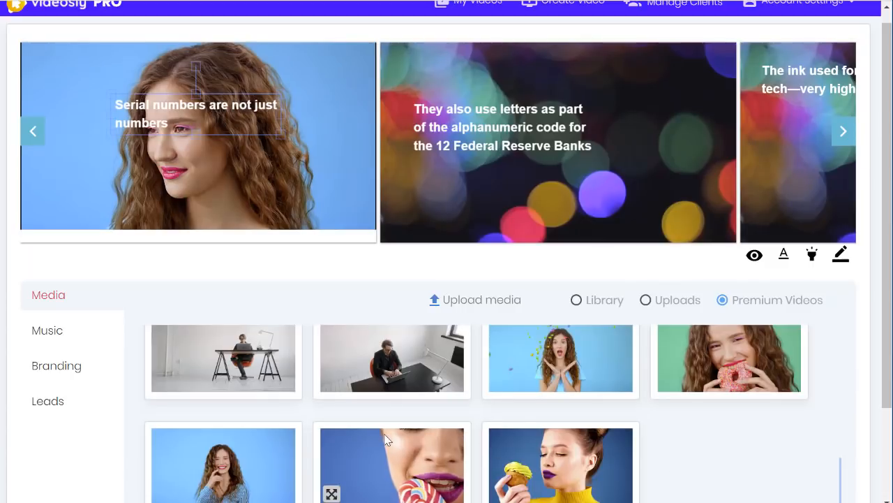
scroll(524, 431, "up", 3)
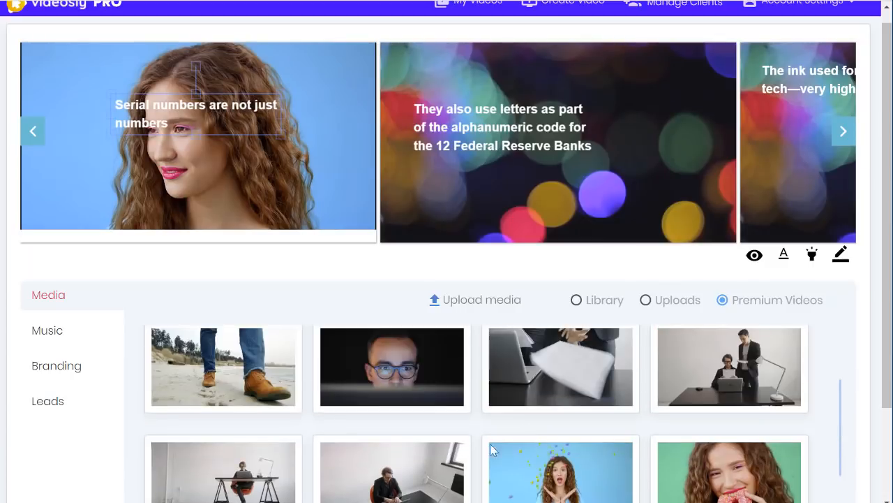
scroll(478, 447, "down", 4)
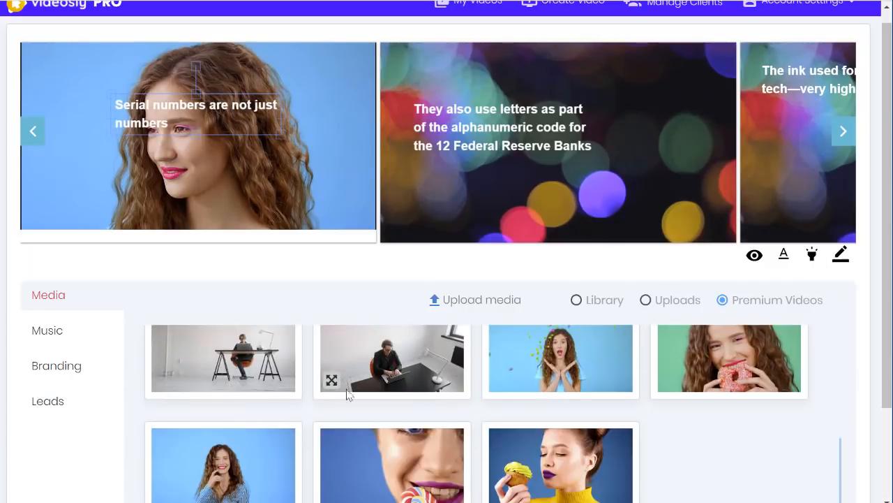
scroll(264, 426, "up", 1)
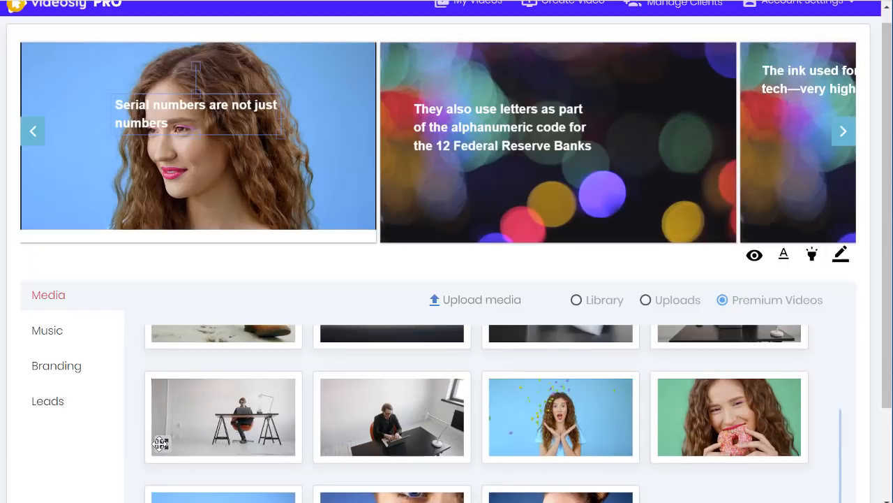
left_click_drag(161, 443, 513, 177)
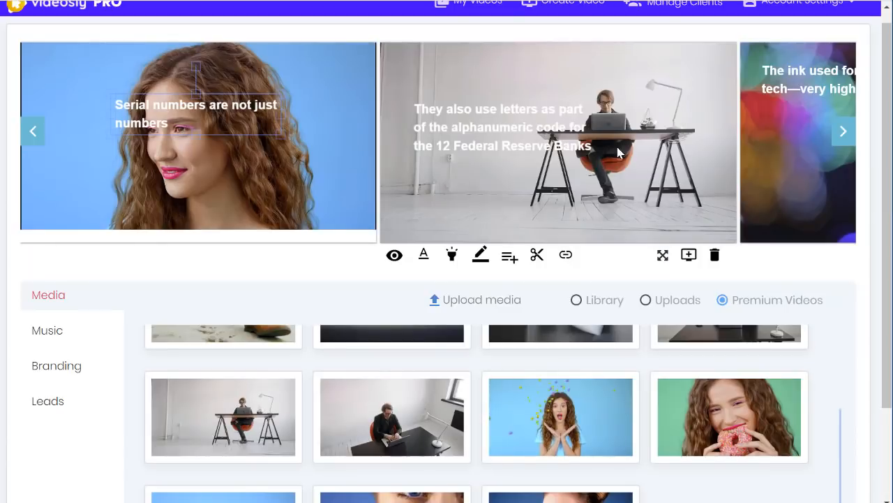
left_click_drag(489, 134, 508, 147)
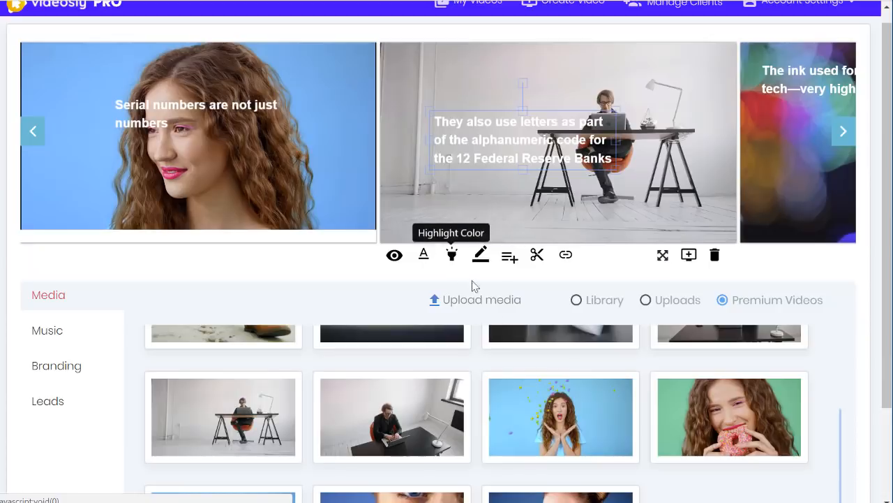
Apply the library clip of the snowy forest at sunrise to the fourth slide about high-tech ink.
left_click(658, 310)
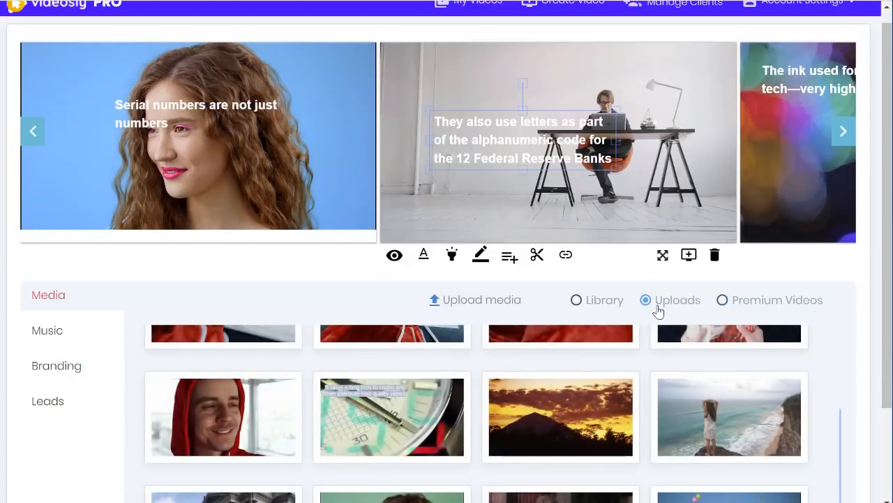
left_click(579, 299)
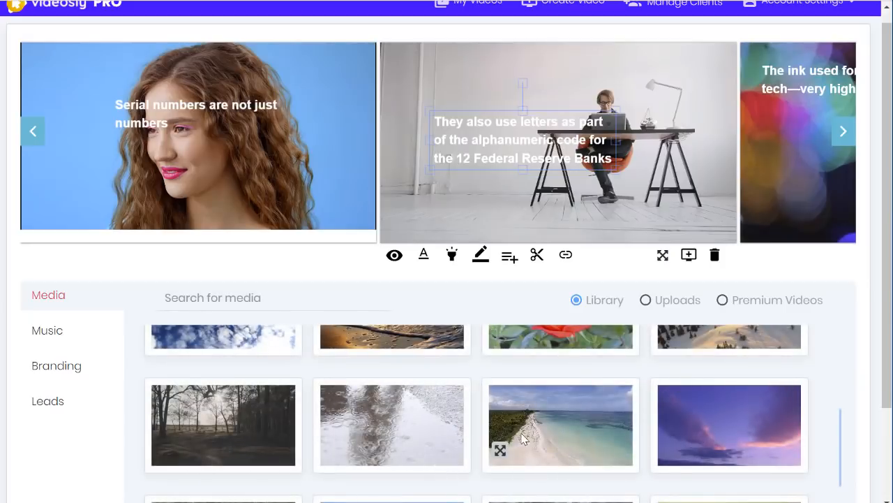
scroll(466, 469, "down", 5)
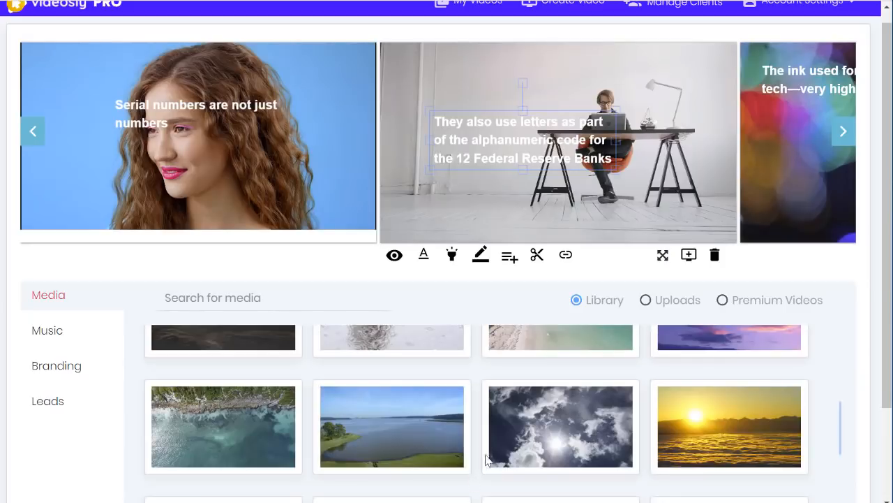
scroll(498, 455, "up", 5)
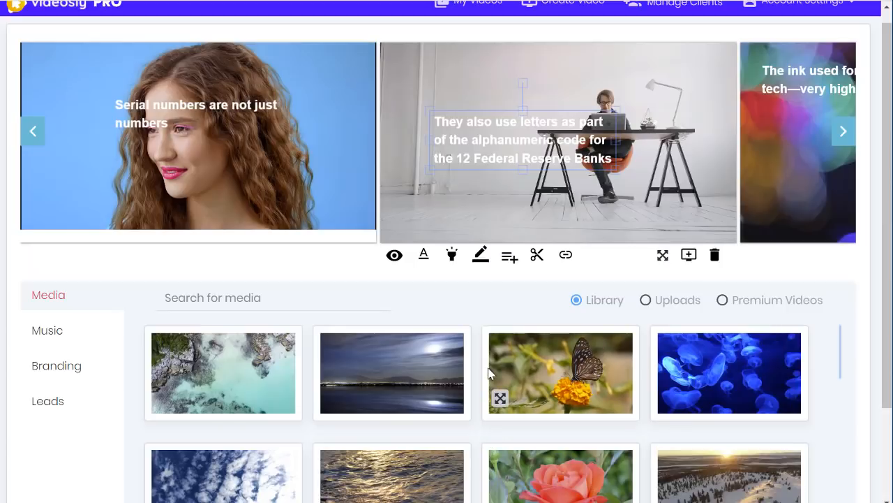
scroll(583, 383, "down", 1)
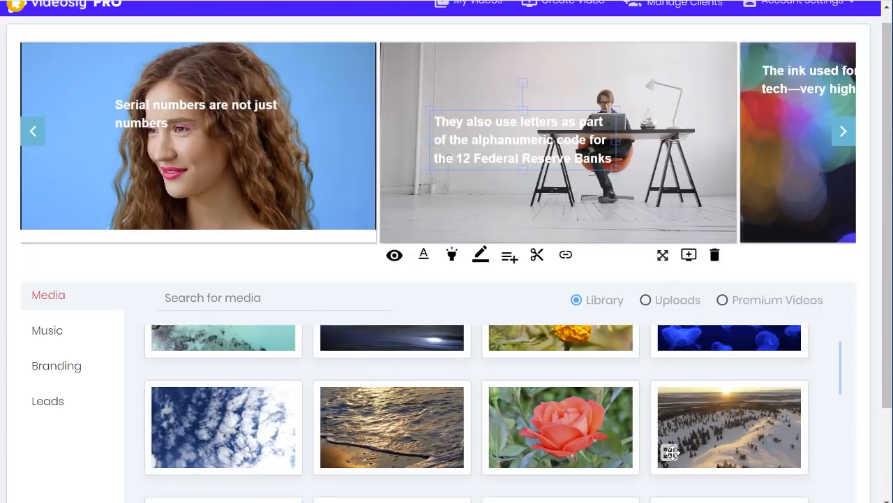
left_click_drag(681, 447, 755, 146)
left_click(844, 144)
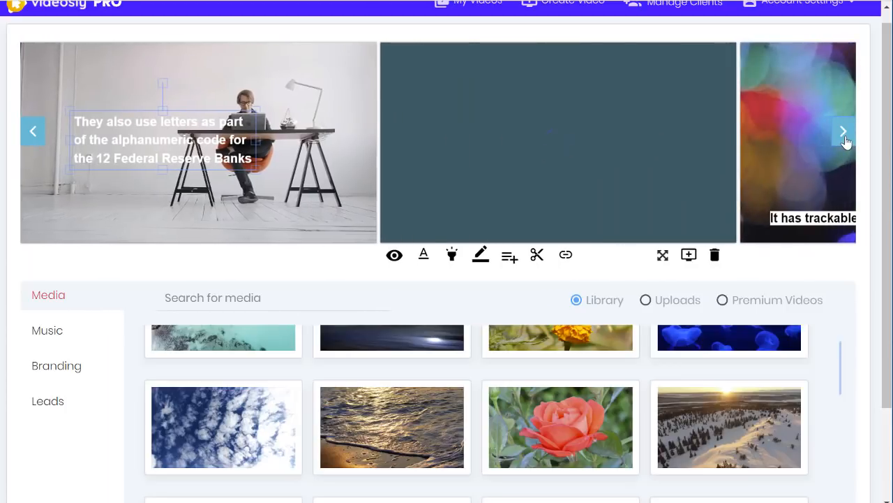
Apply the premium clips of papers beside a laptop and of two men at a desk to the fifth and sixth slides.
left_click(846, 143)
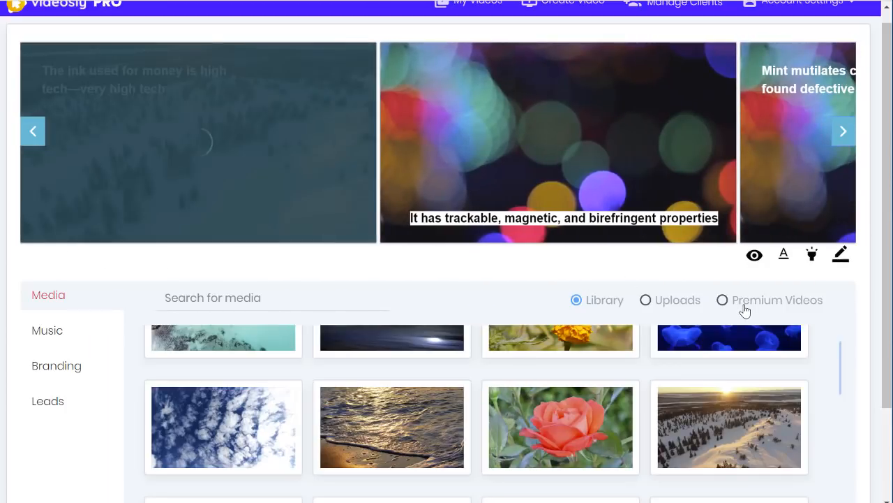
left_click(741, 307)
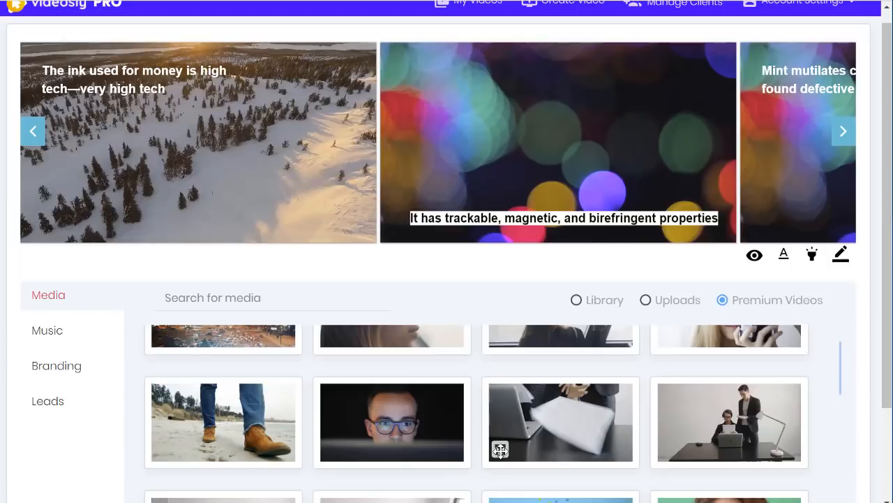
left_click_drag(497, 391, 487, 152)
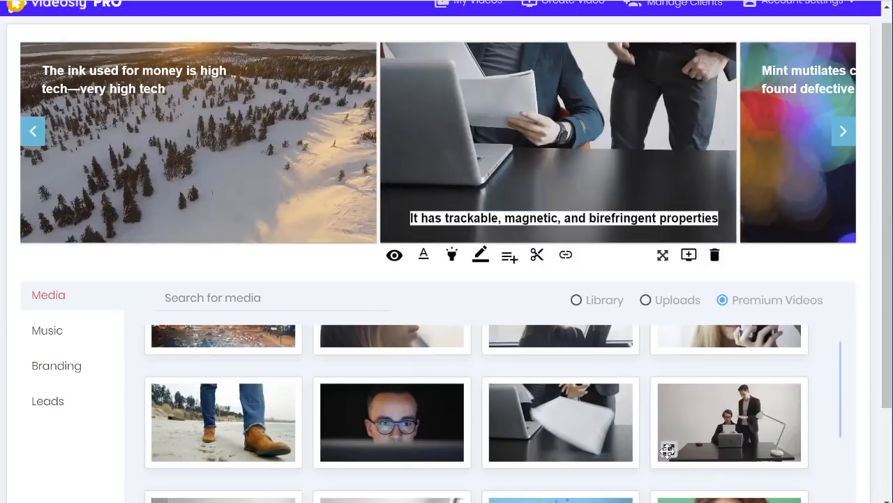
left_click_drag(668, 450, 745, 154)
left_click(843, 131)
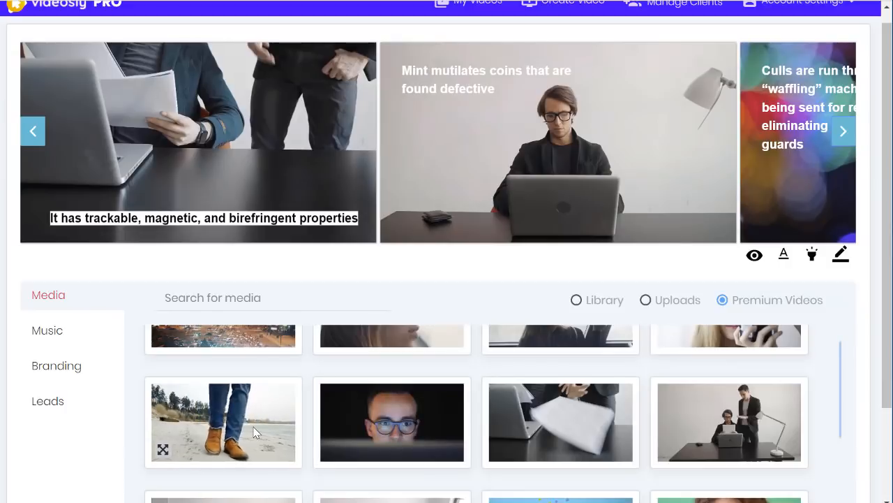
Apply the premium clip of the blonde woman with a camera to the seventh slide about culls.
scroll(258, 433, "up", 1)
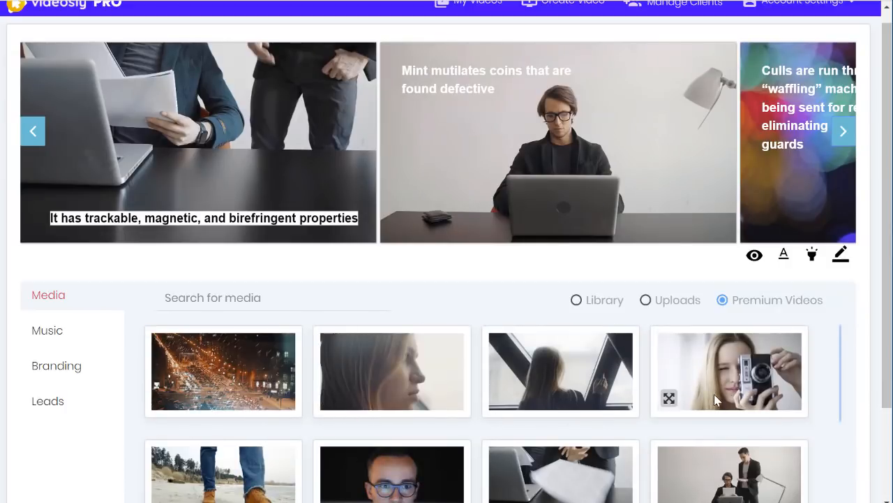
scroll(714, 395, "down", 3)
scroll(716, 409, "down", 5)
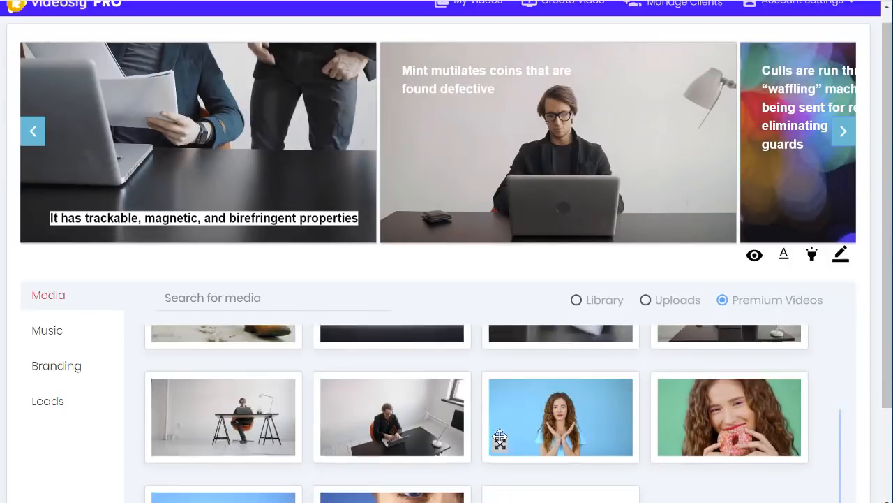
left_click_drag(672, 398, 753, 124)
scroll(383, 486, "down", 1)
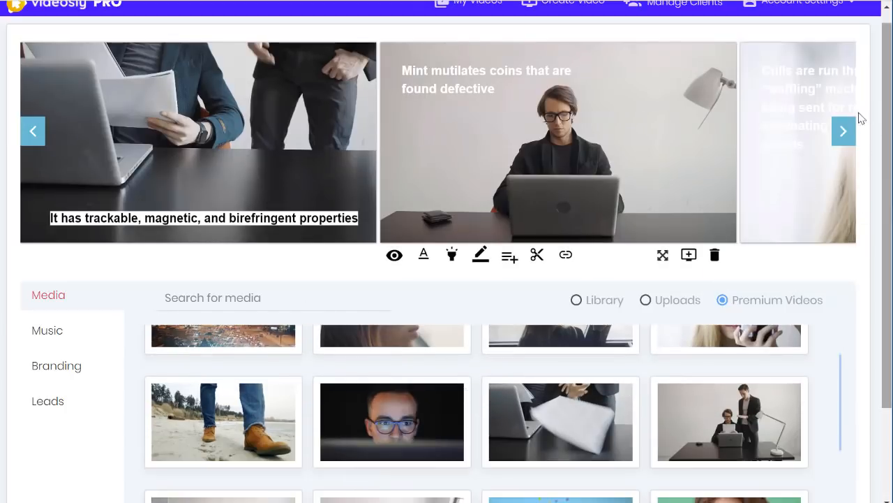
Apply the premium clips of the man in glasses in the dark and of boots walking on sand to the eighth and ninth slides.
left_click(844, 131)
left_click(846, 130)
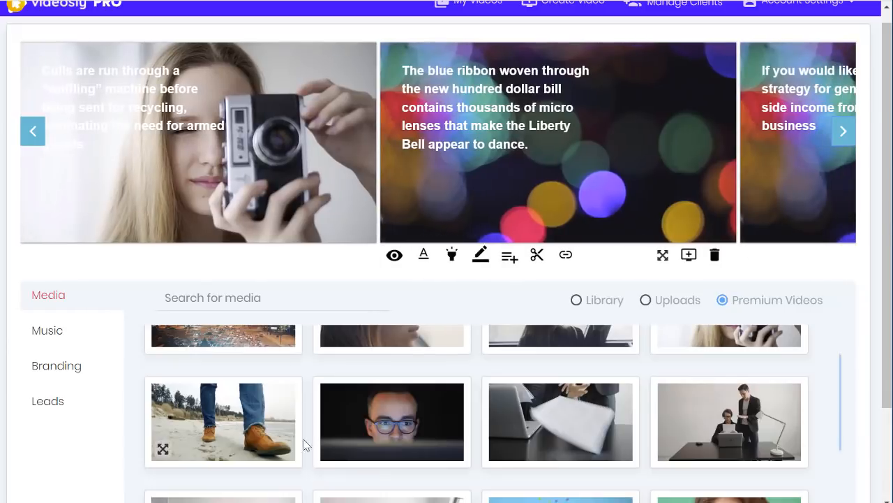
left_click_drag(343, 383, 470, 133)
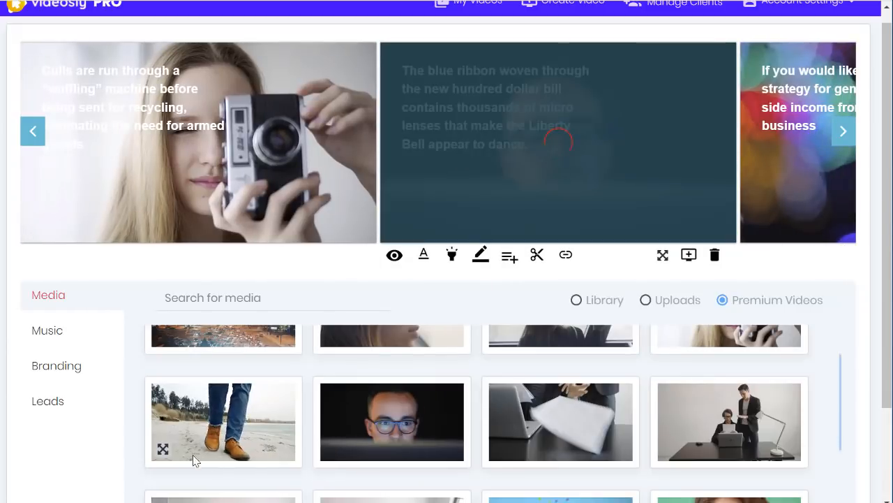
left_click_drag(193, 453, 761, 99)
left_click(844, 132)
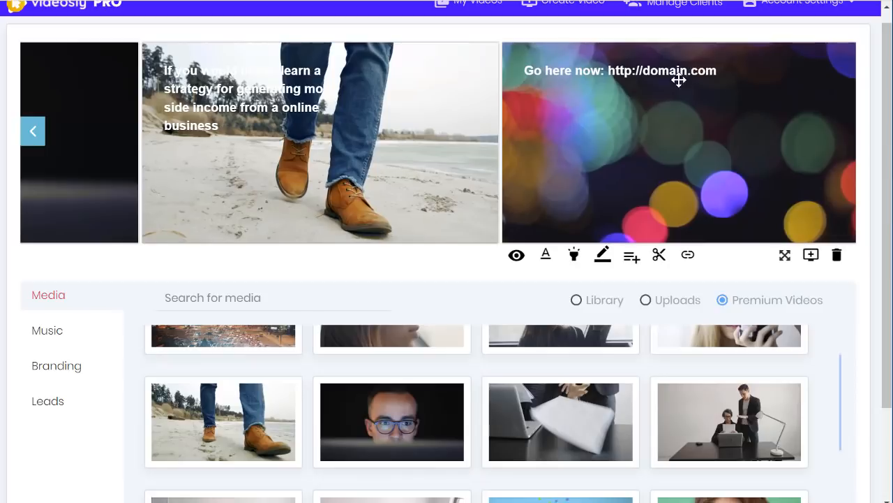
Move the final slide's "Go here now" text down and right, apply the premium camera-woman clip and preview the slide.
left_click_drag(679, 81, 743, 210)
scroll(525, 454, "up", 1)
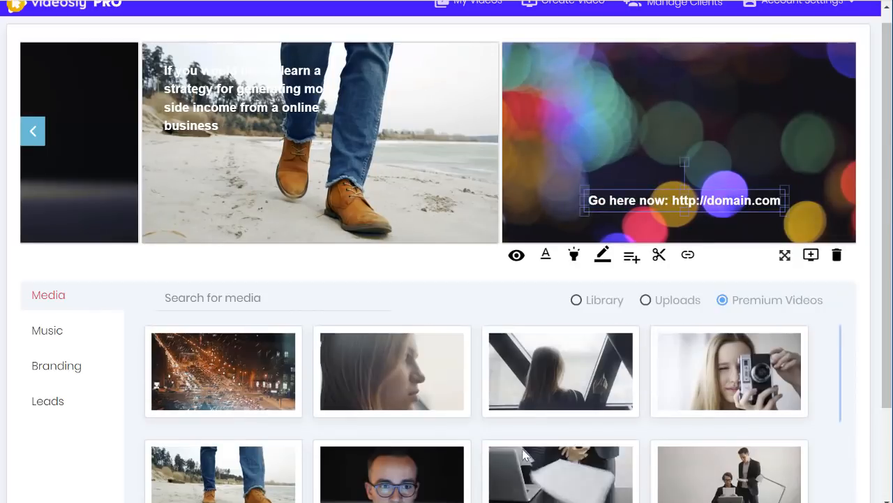
left_click_drag(668, 397, 642, 322)
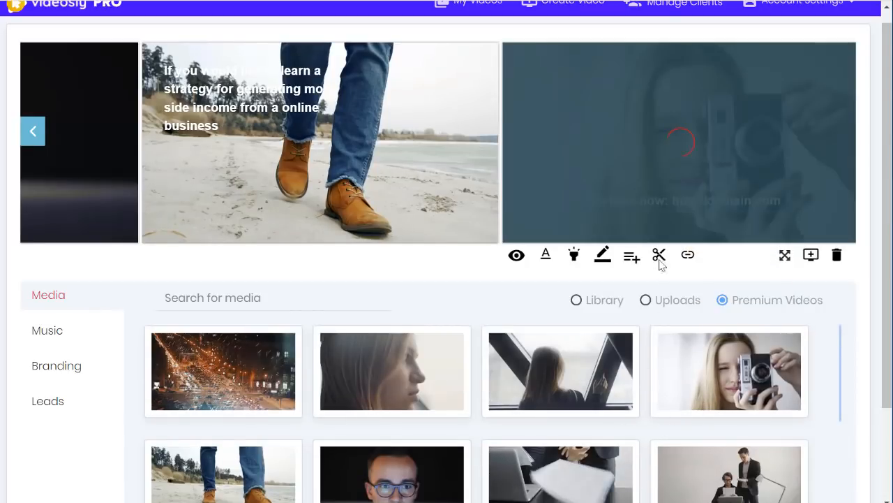
left_click(516, 257)
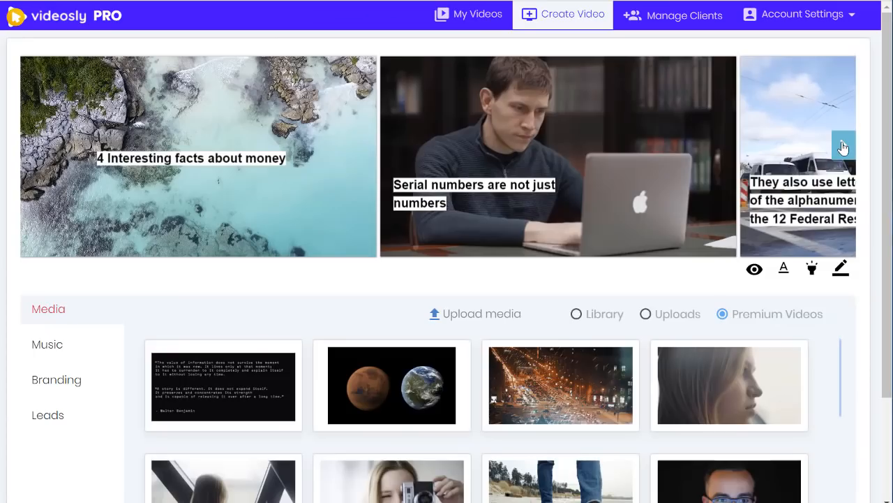
Review the clips and highlighted text on all the slides of the money facts video, through to the final call to action.
left_click(843, 147)
left_click(843, 147)
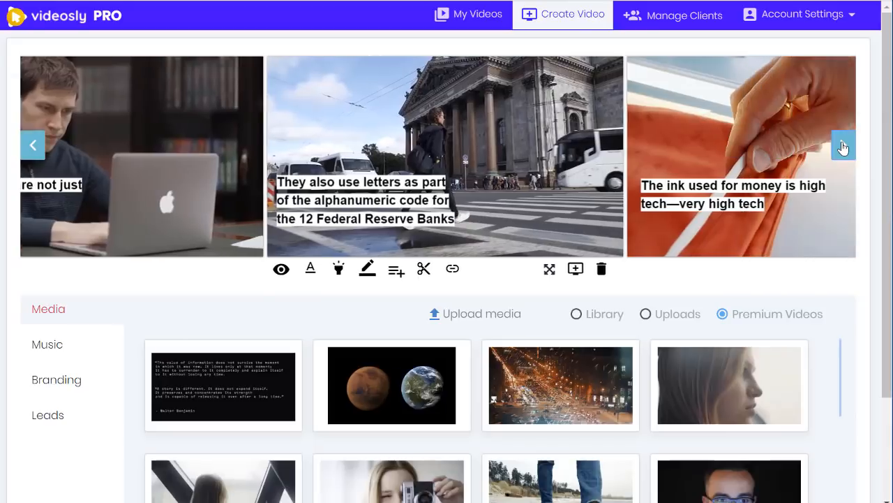
left_click(843, 147)
left_click(843, 147)
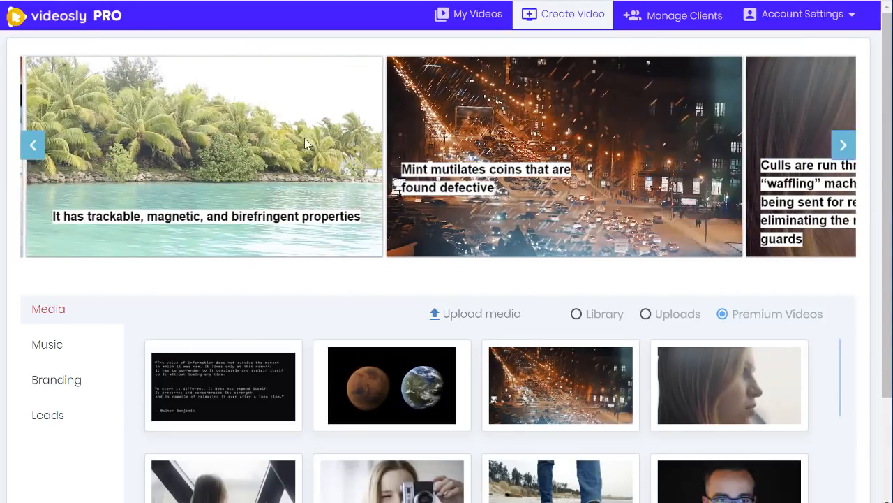
left_click(844, 158)
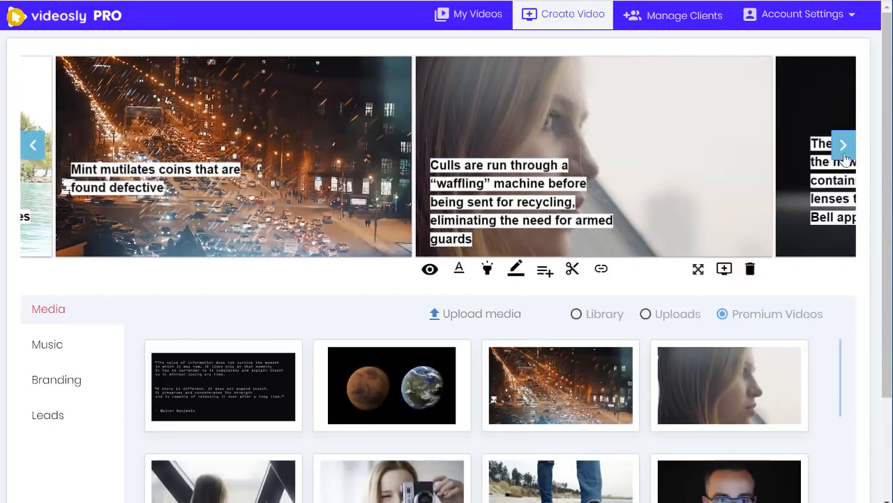
left_click(843, 158)
left_click(844, 158)
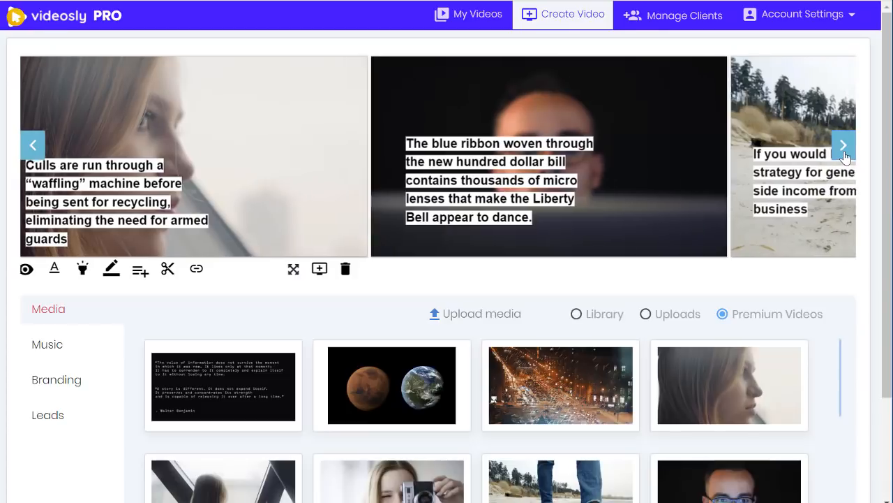
left_click(845, 158)
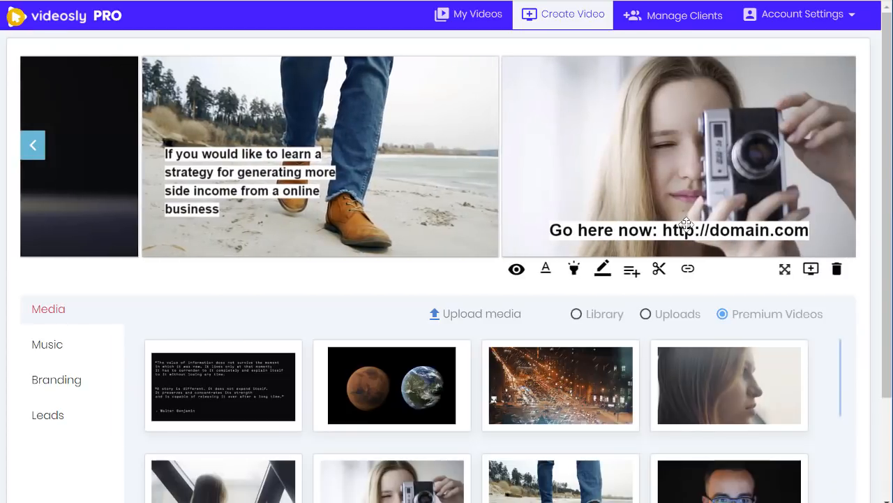
Open the music library, skip the selection, play the video preview and publish the video without a frame at 1920p.
left_click(85, 352)
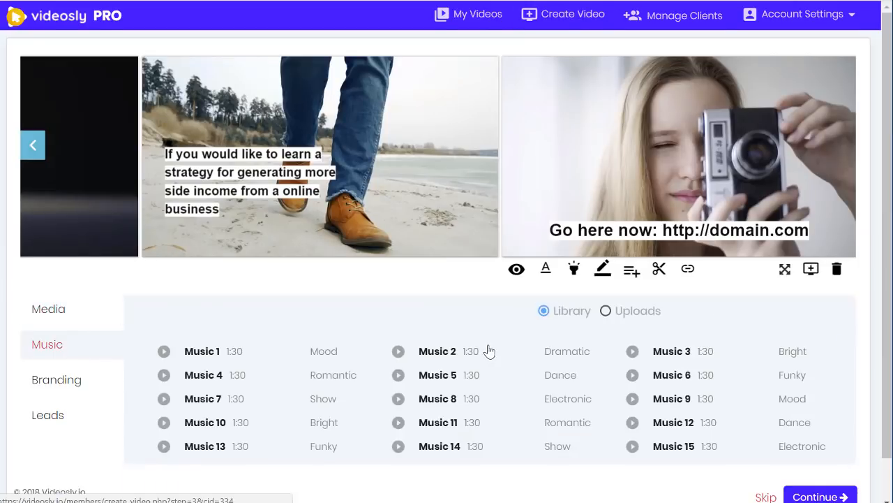
scroll(489, 351, "down", 1)
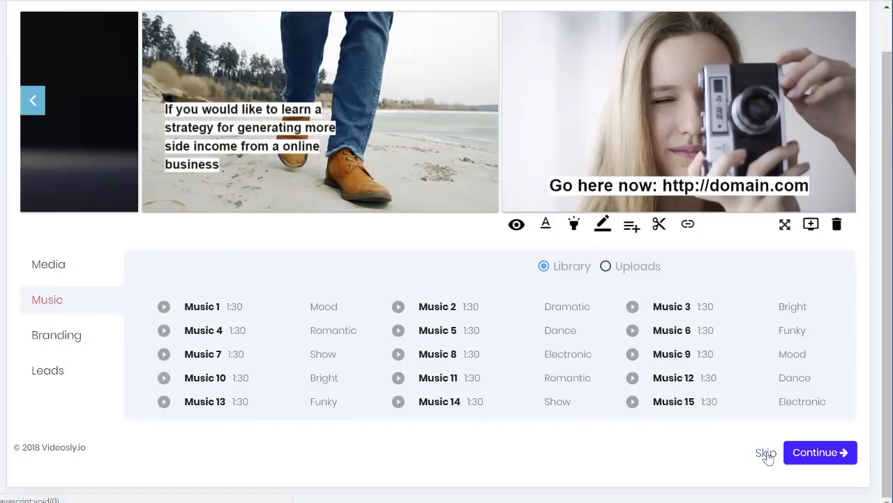
left_click(765, 453)
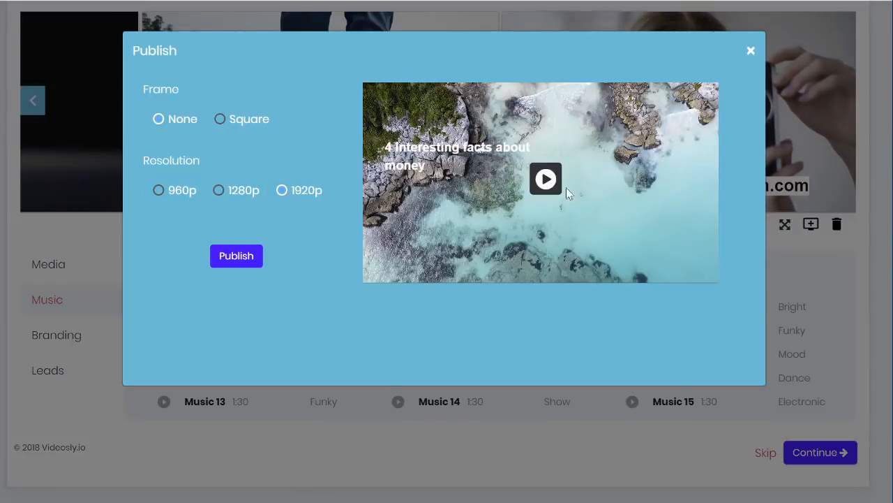
left_click(546, 181)
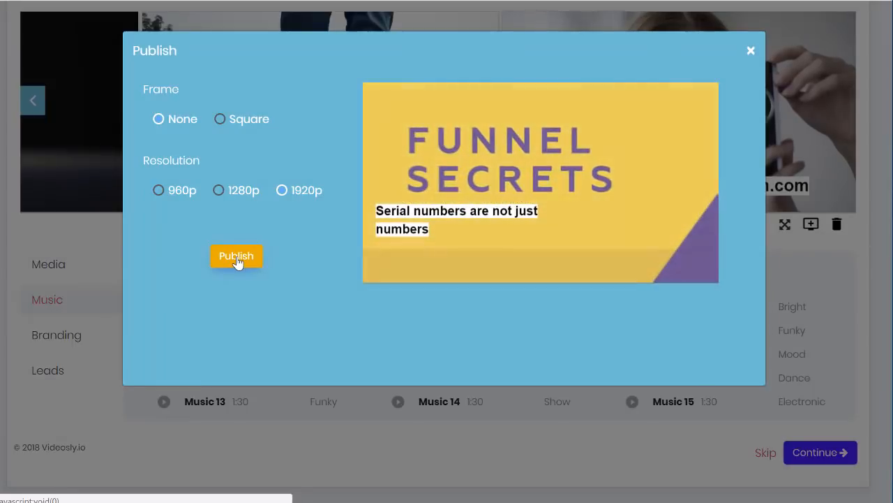
left_click(229, 258)
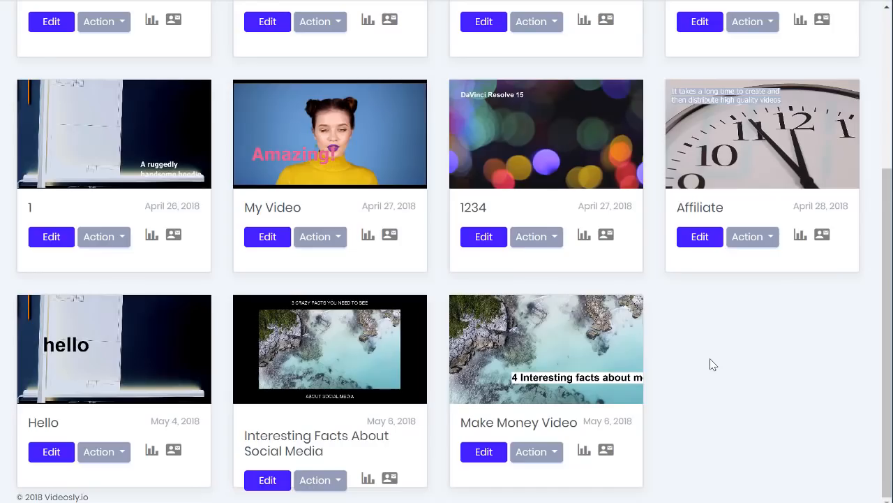
Examine the actions available for the published Make Money Video.
left_click(552, 459)
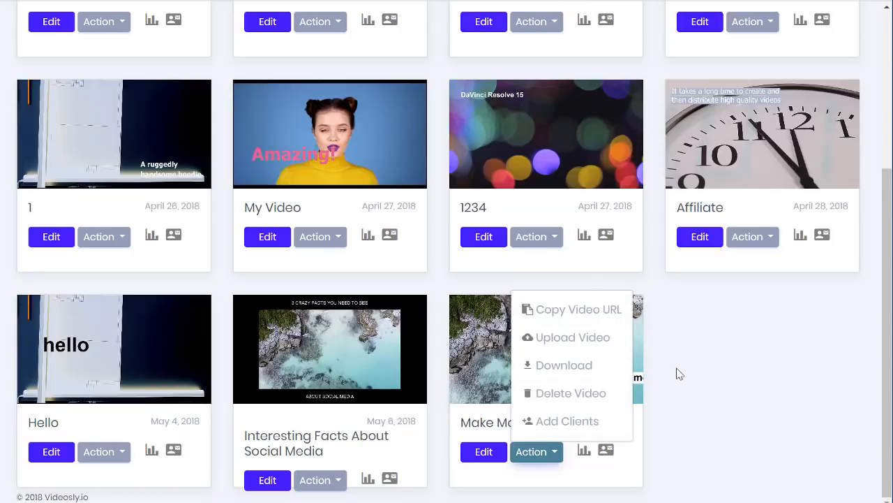
left_click(708, 428)
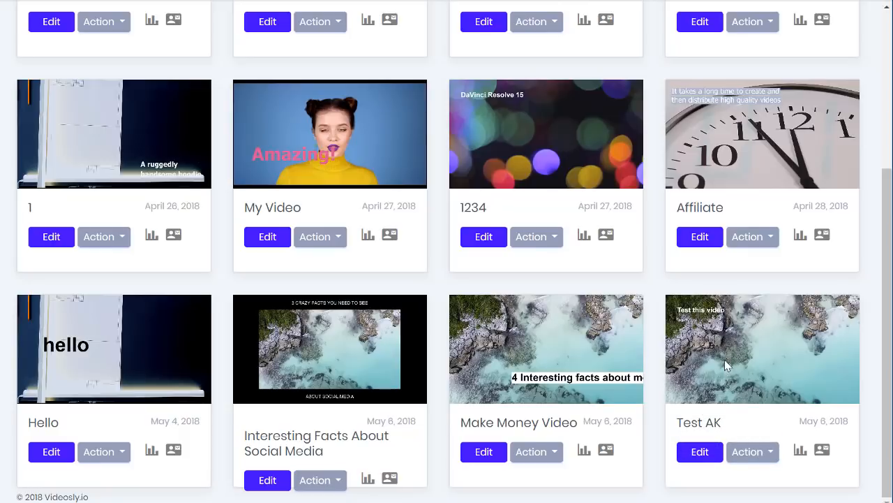
Reopen the Make Money Video for editing and choose the Square frame in its publish settings, skipping further slide changes.
left_click(488, 452)
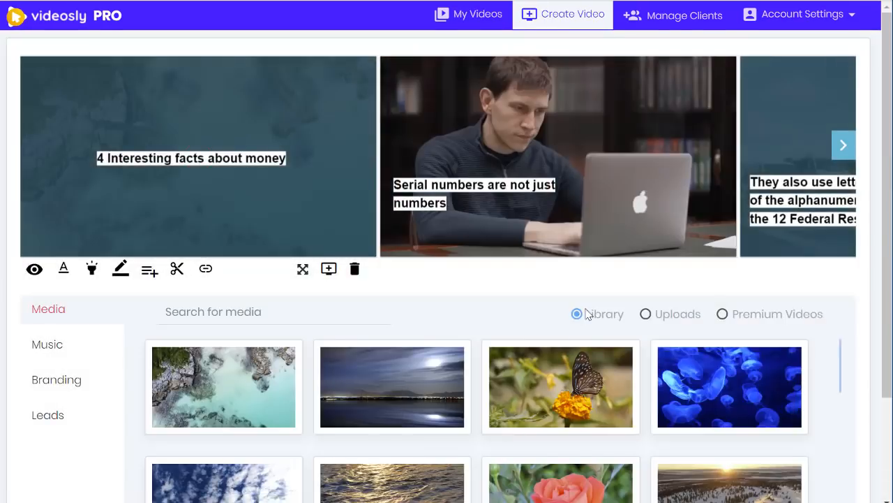
scroll(827, 271, "down", 2)
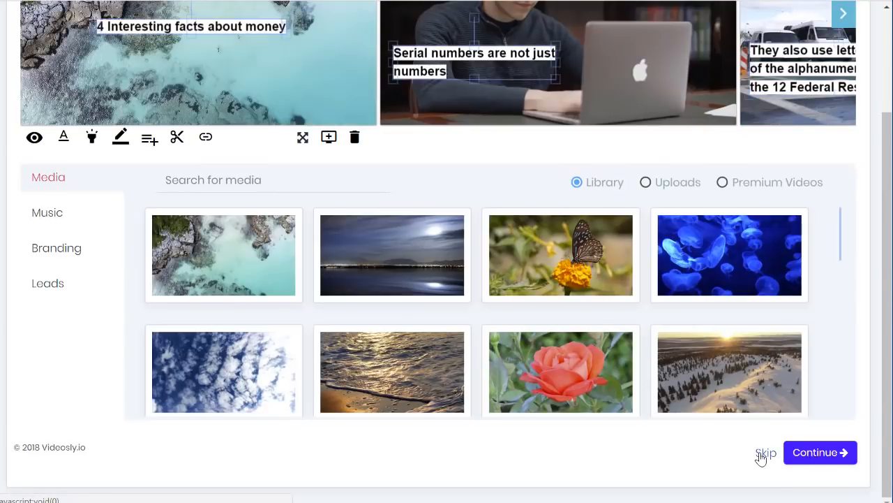
left_click(763, 453)
left_click(220, 119)
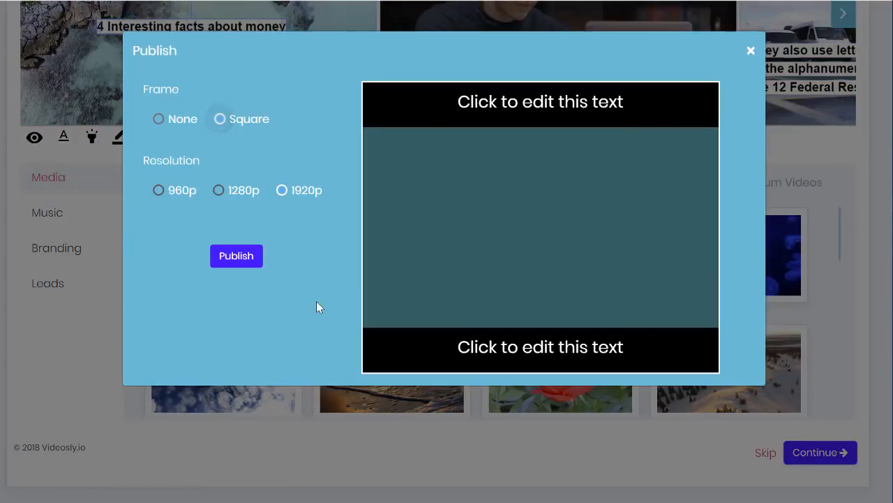
Replace the placeholder caption above the video in the square frame with "WATCH THIS NOW".
left_click_drag(624, 103, 458, 103)
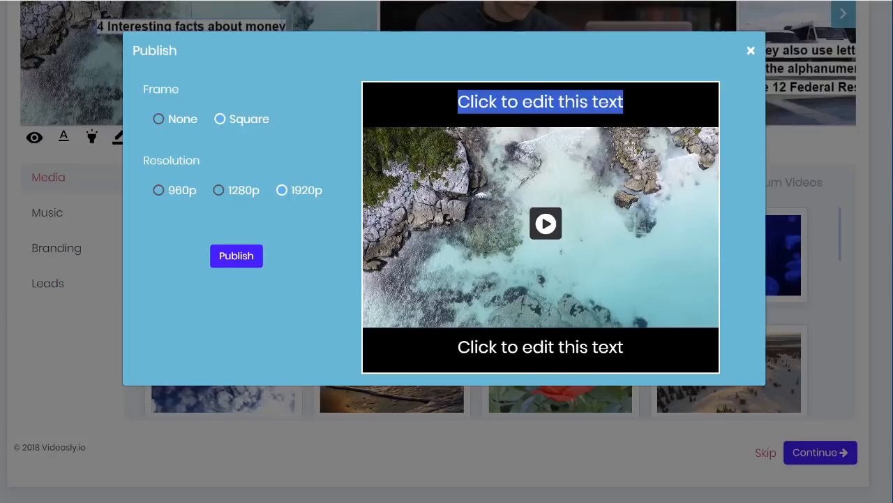
type("Click")
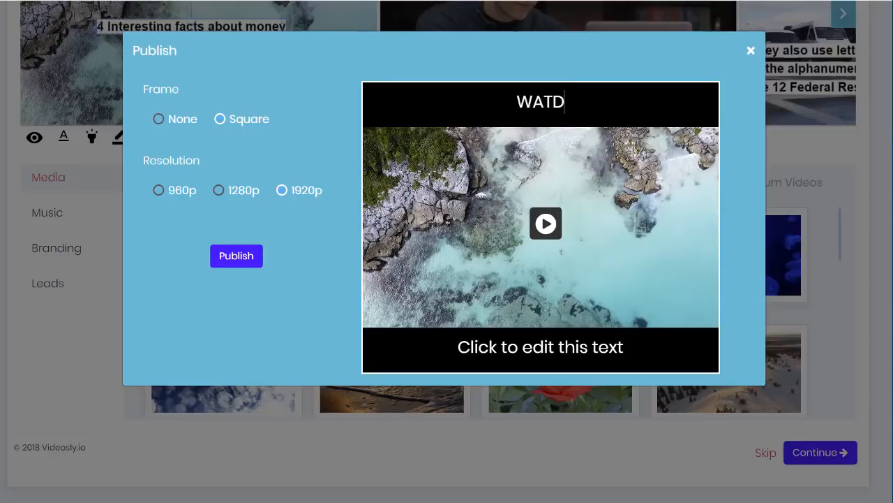
type("WATCH THIS NOW")
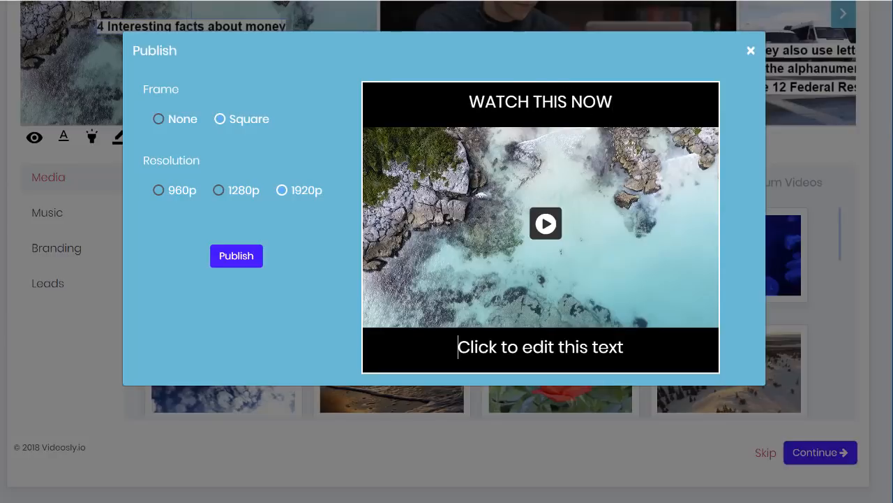
Set the caption below the video to "3 MUST KNOW FACTS ABOUT BUSINESS..." and compare the preview without and with the square frame.
left_click_drag(622, 348, 450, 348)
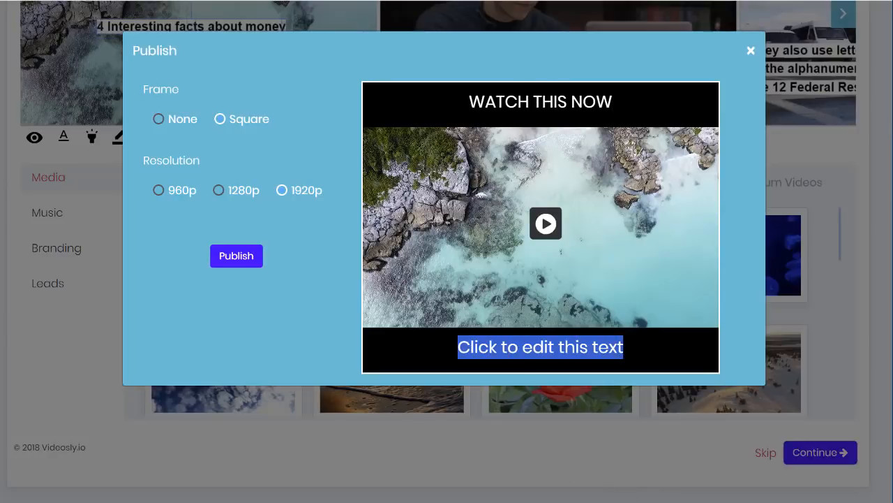
type("3 MUST")
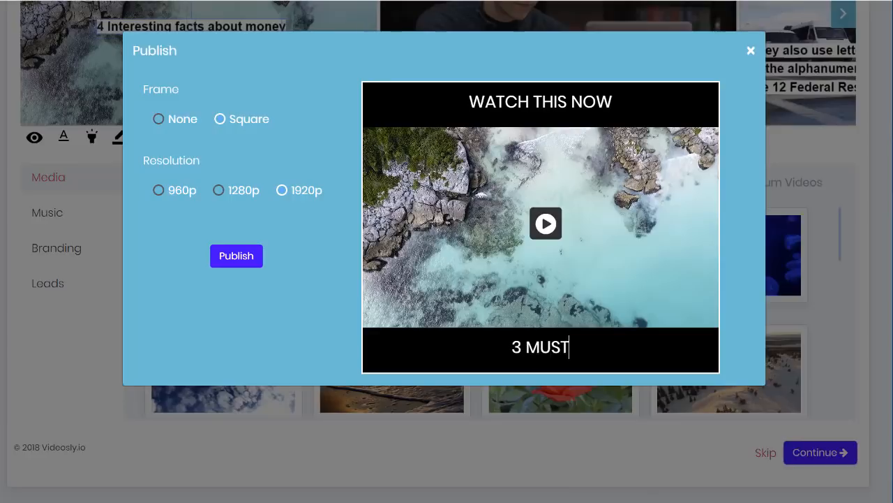
type(" KNOW FACTS ")
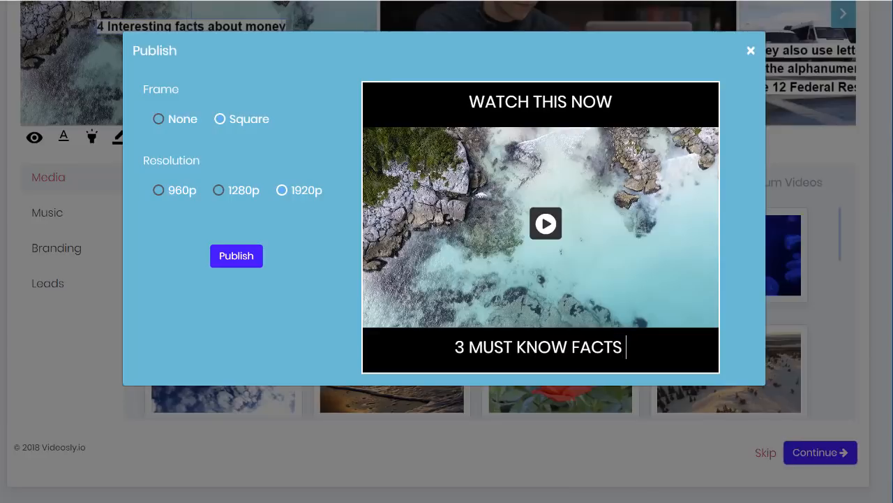
type("ABOUT BUSINESS...")
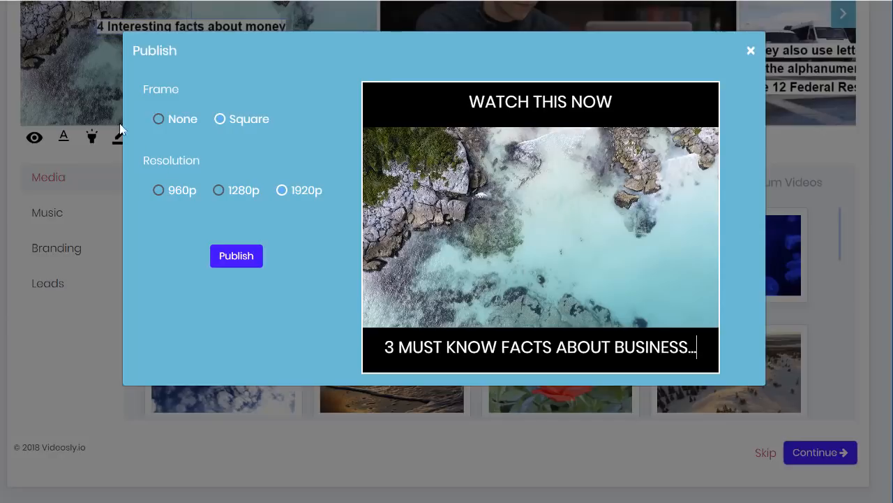
left_click(181, 120)
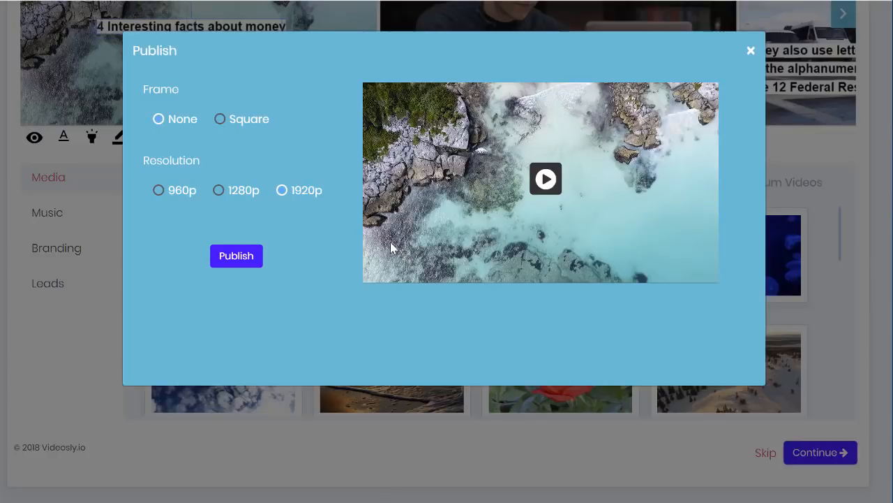
left_click(220, 120)
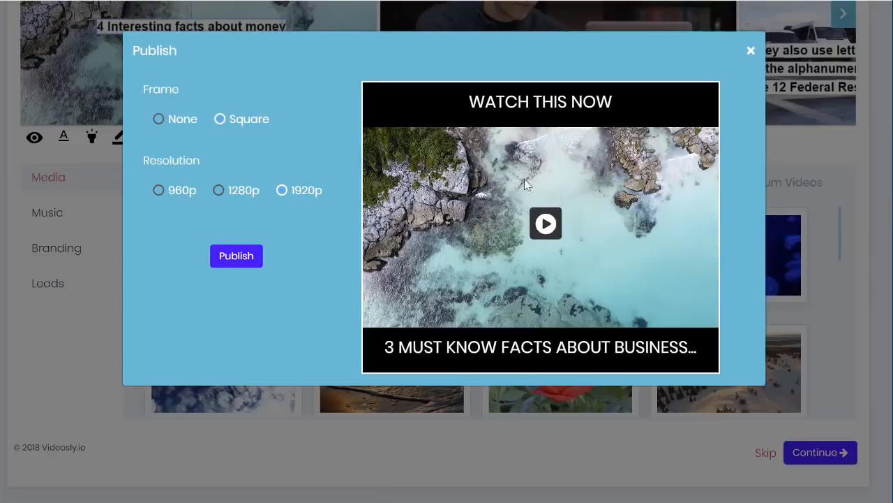